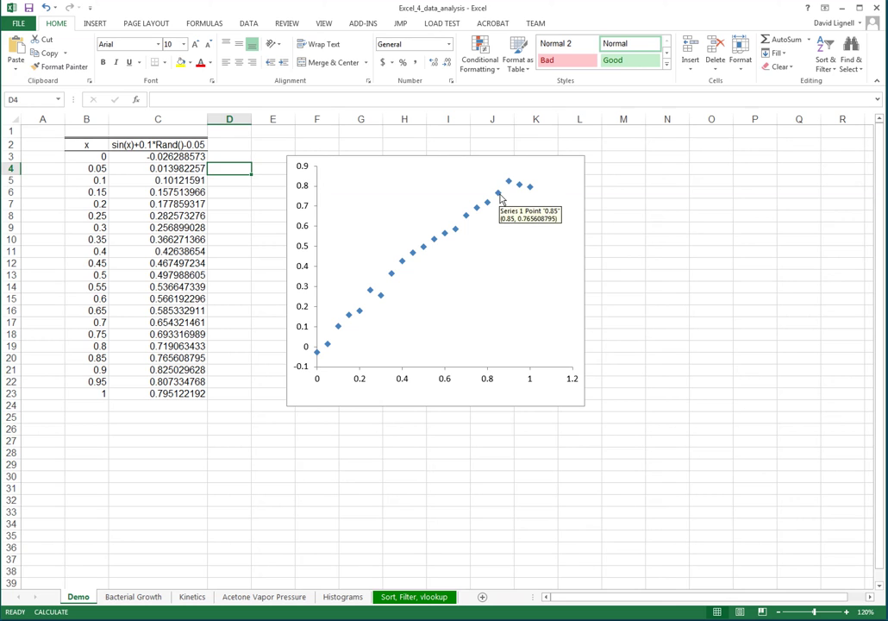
Step: Try a logarithmic trendline on the scatter chart's data series and discard it
click(501, 198)
right_click(500, 197)
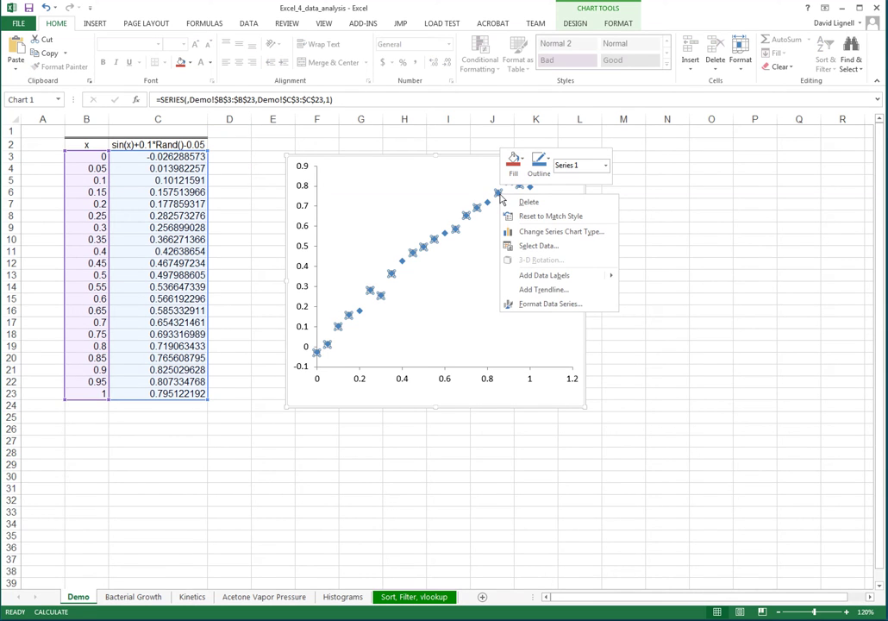
click(541, 292)
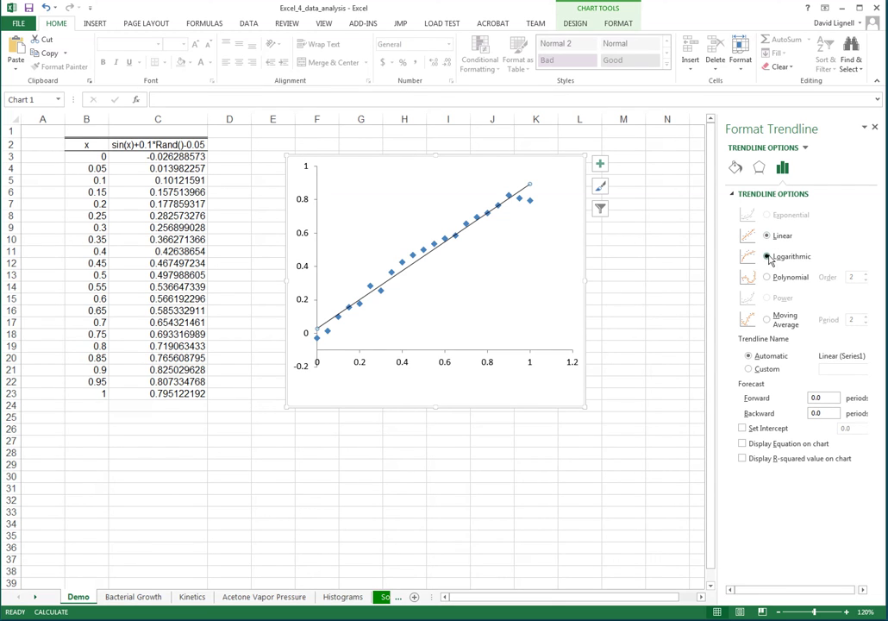
click(768, 257)
click(487, 336)
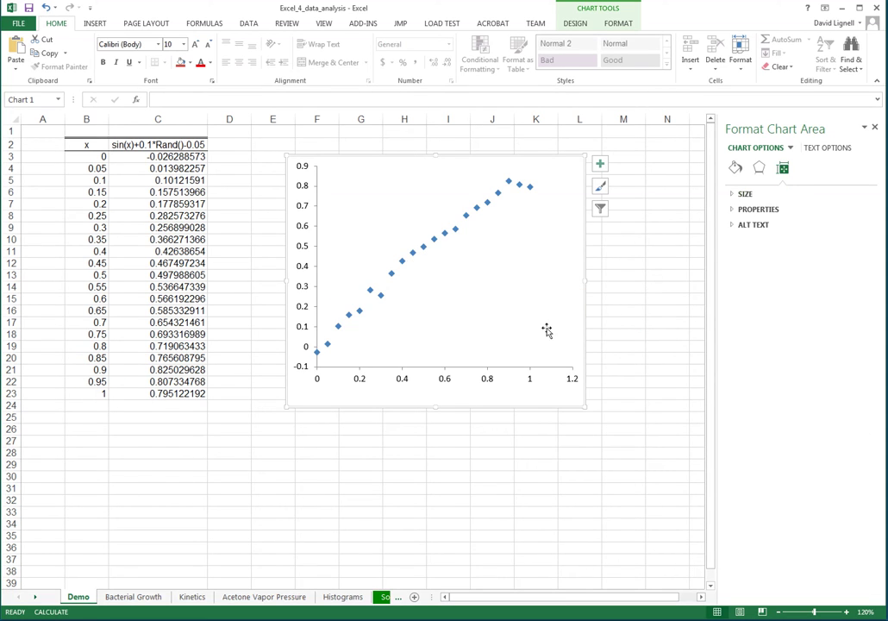
Step: Add a trendline to the scatter chart's data series, comparing the Moving Average type before settling on Polynomial
click(466, 220)
right_click(466, 220)
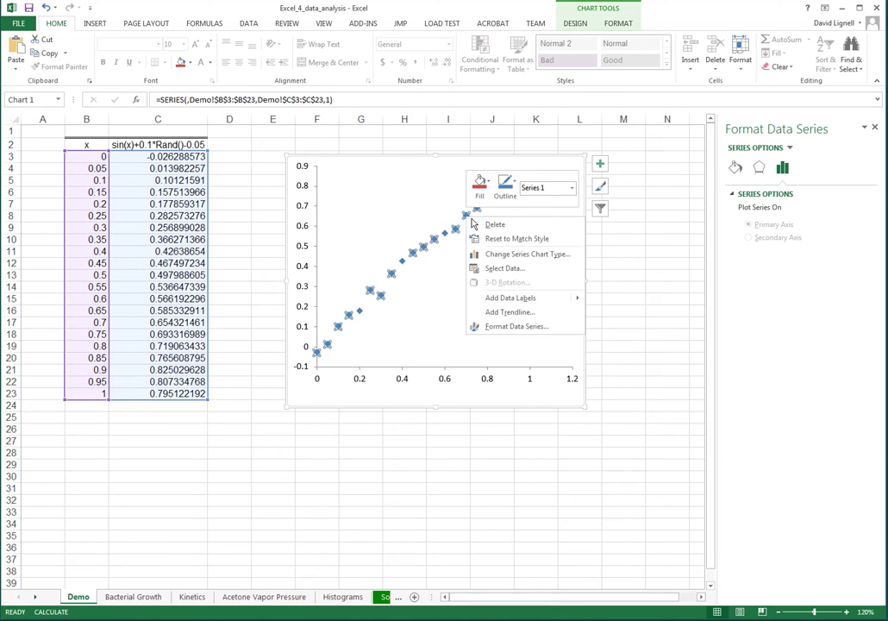
click(499, 316)
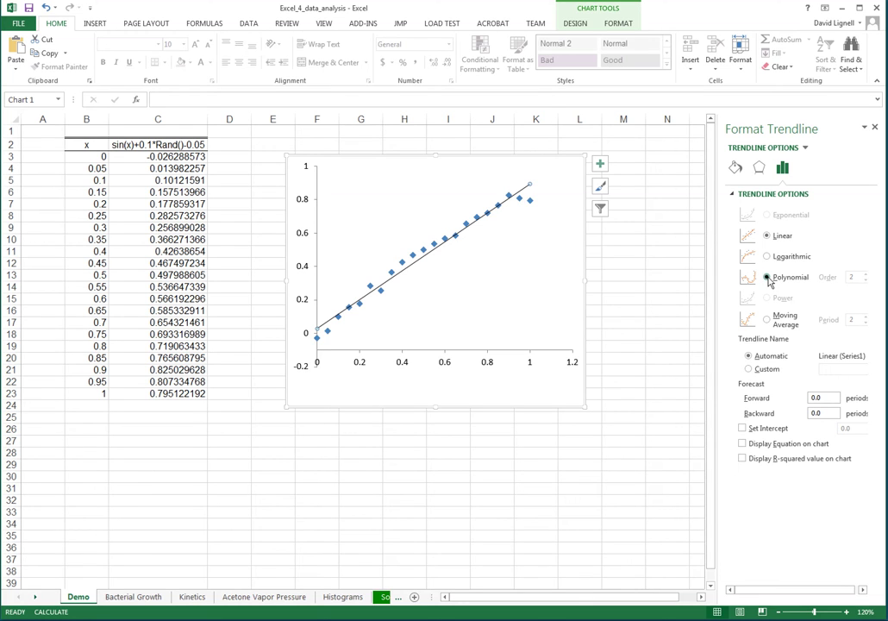
click(766, 277)
click(767, 321)
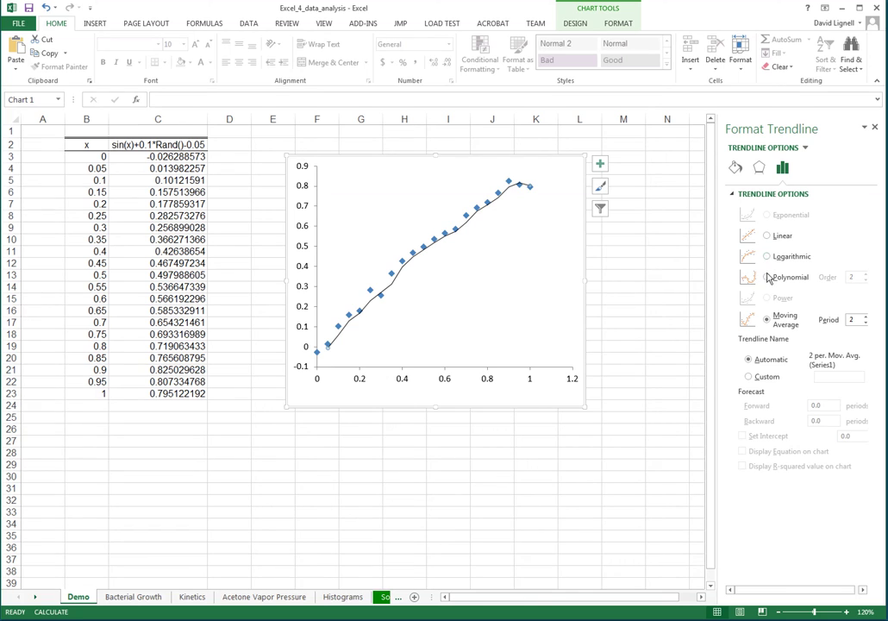
click(767, 277)
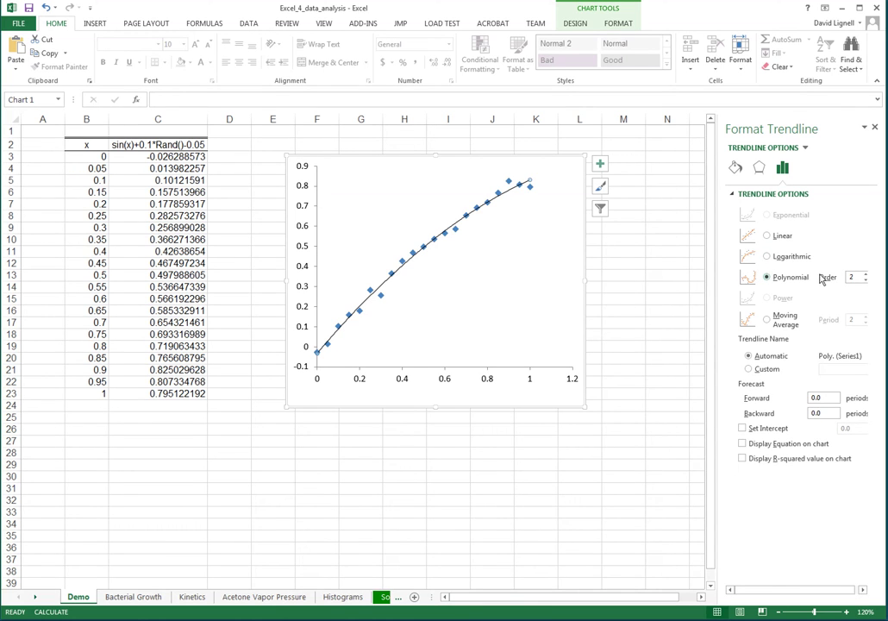
Step: Try raising the polynomial trendline's order up to 6 and bring it back down to 2
click(867, 275)
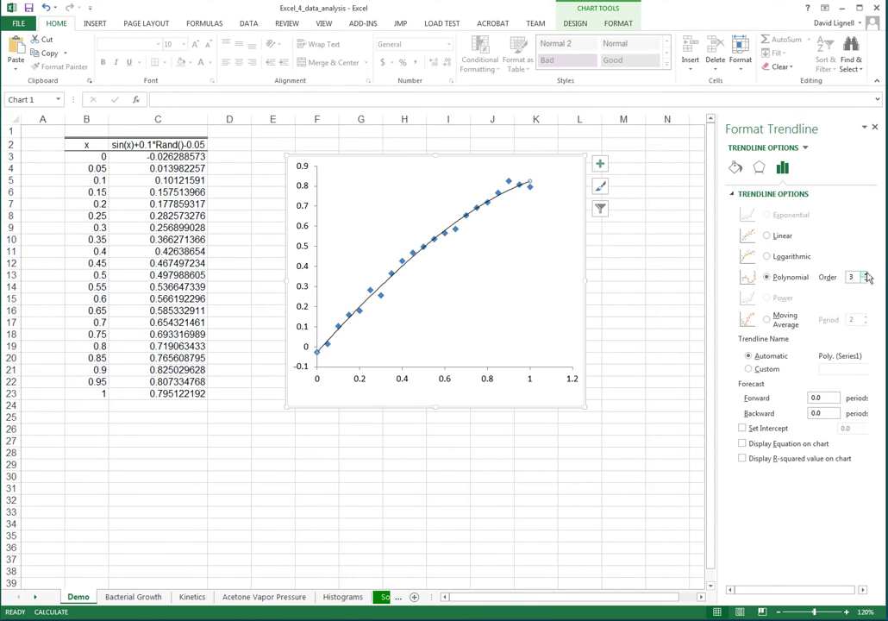
click(868, 274)
click(867, 274)
click(867, 274)
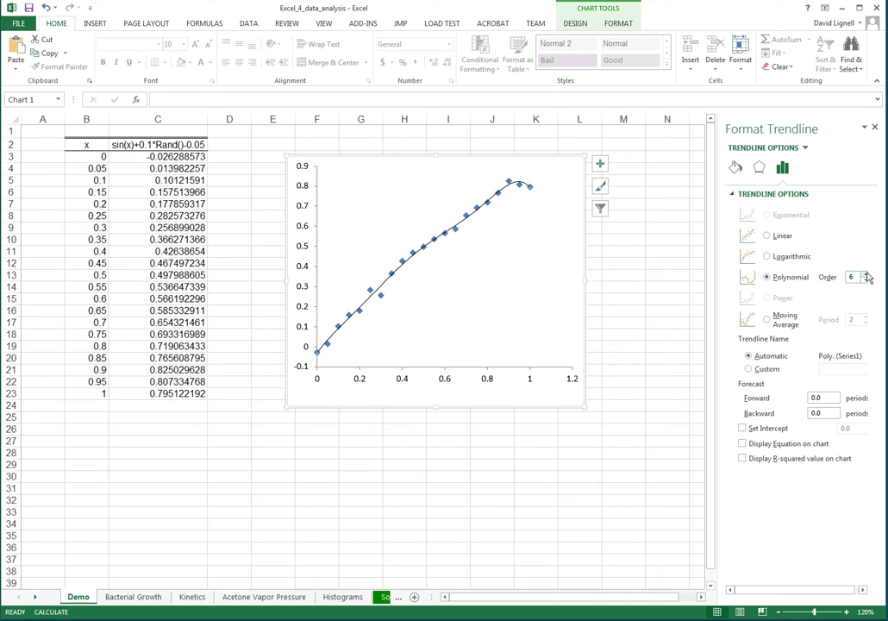
click(866, 281)
click(866, 280)
click(865, 281)
click(865, 281)
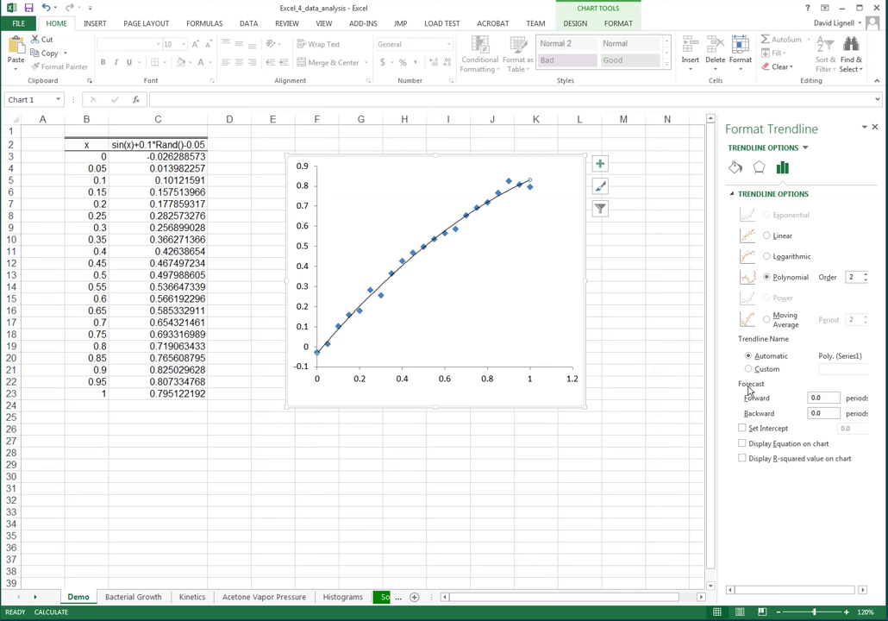
Step: Display the trendline equation on the chart and move its label away from the data points
click(743, 444)
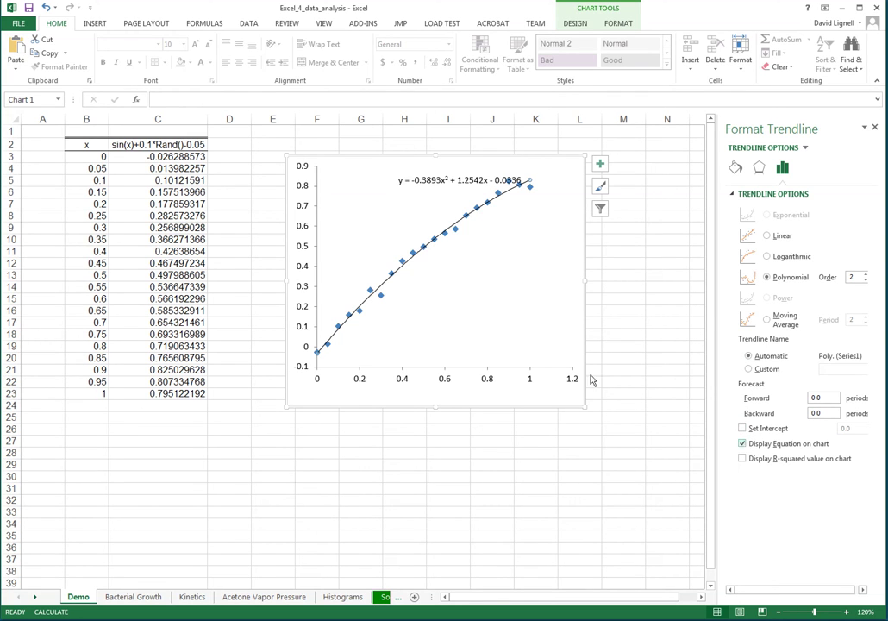
click(485, 184)
drag(485, 184, 463, 186)
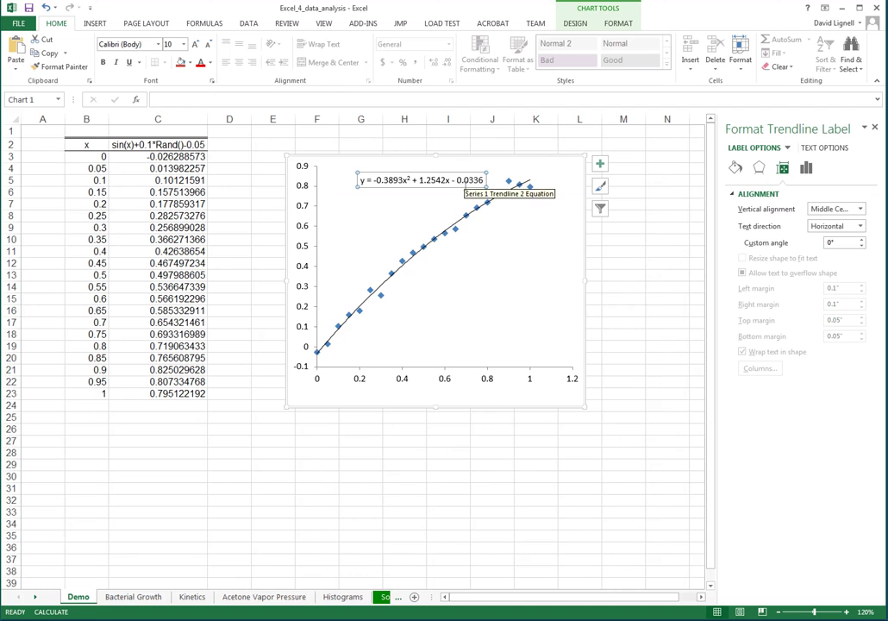
Step: Try the Scientific number format on the trendline equation label
right_click(464, 185)
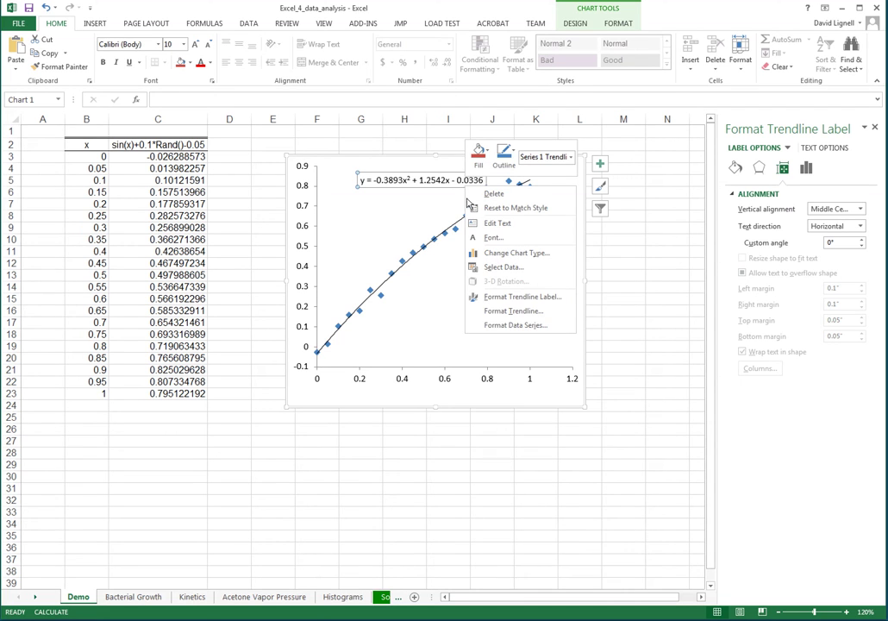
click(491, 297)
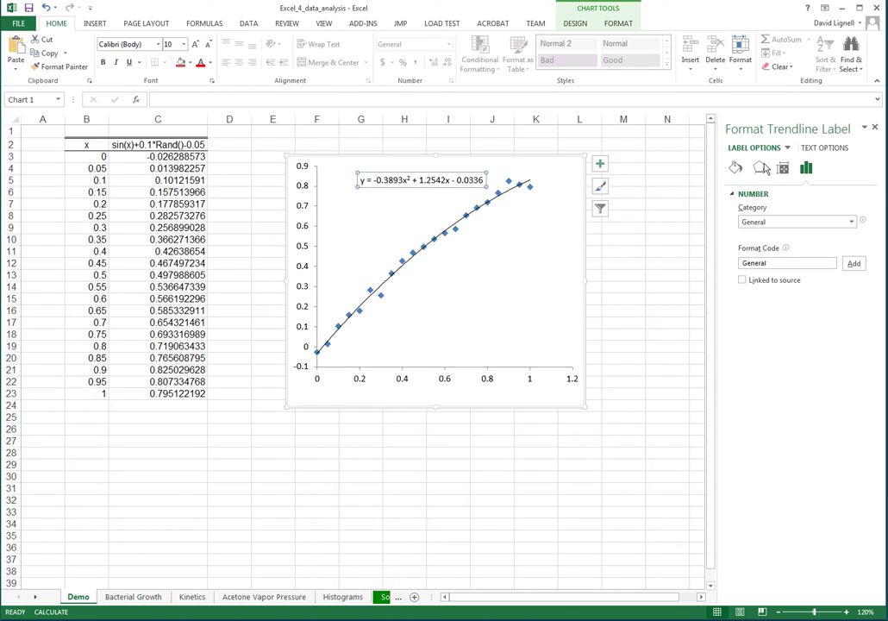
click(823, 150)
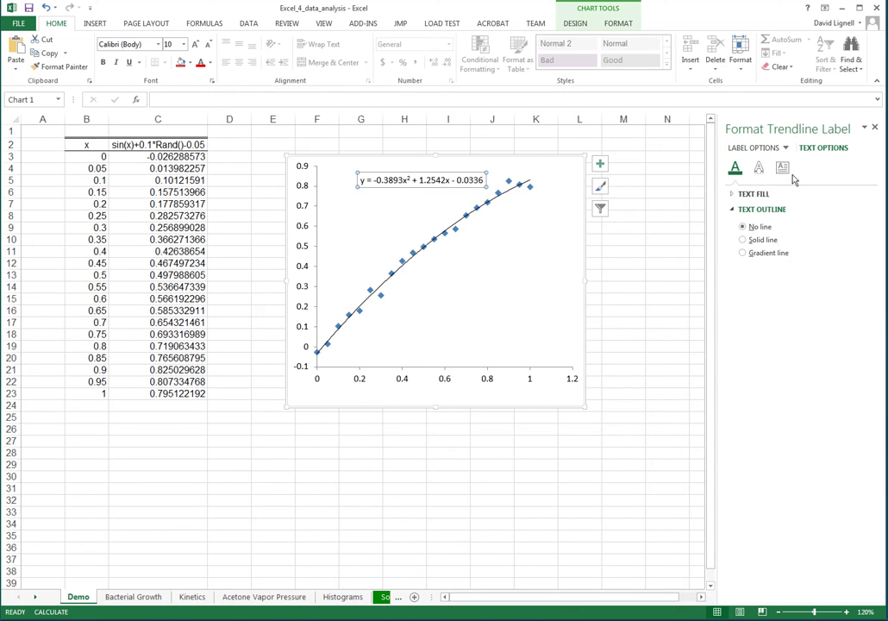
click(752, 148)
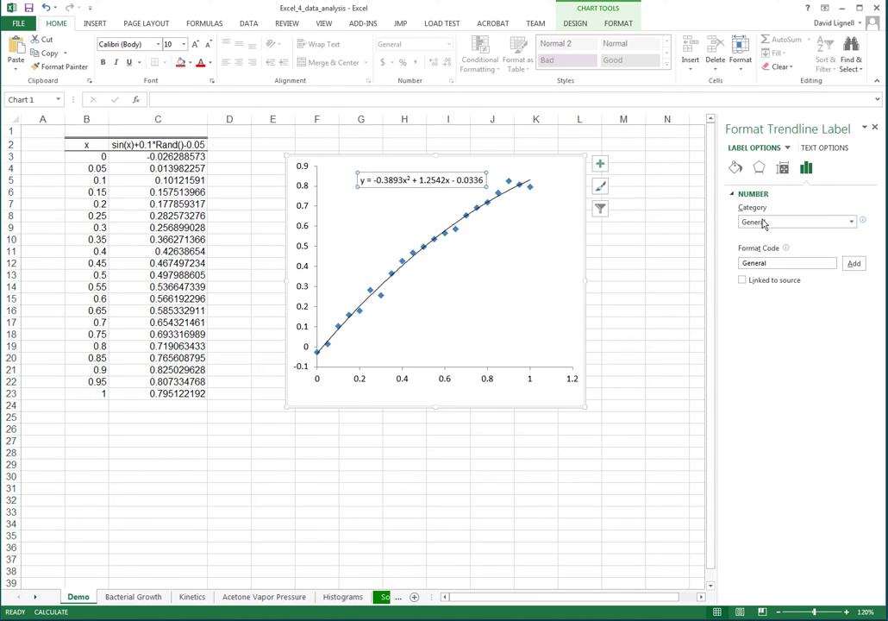
click(852, 223)
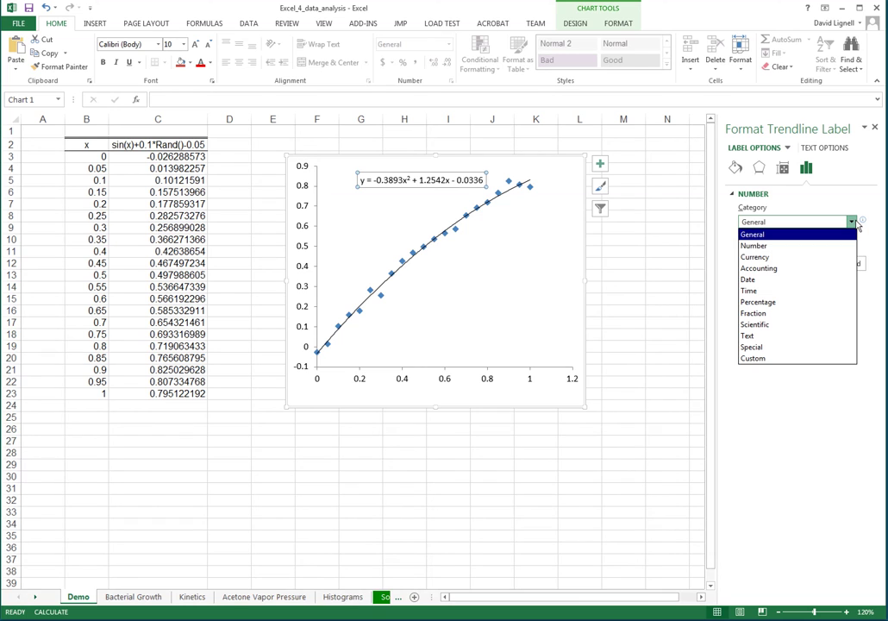
click(757, 324)
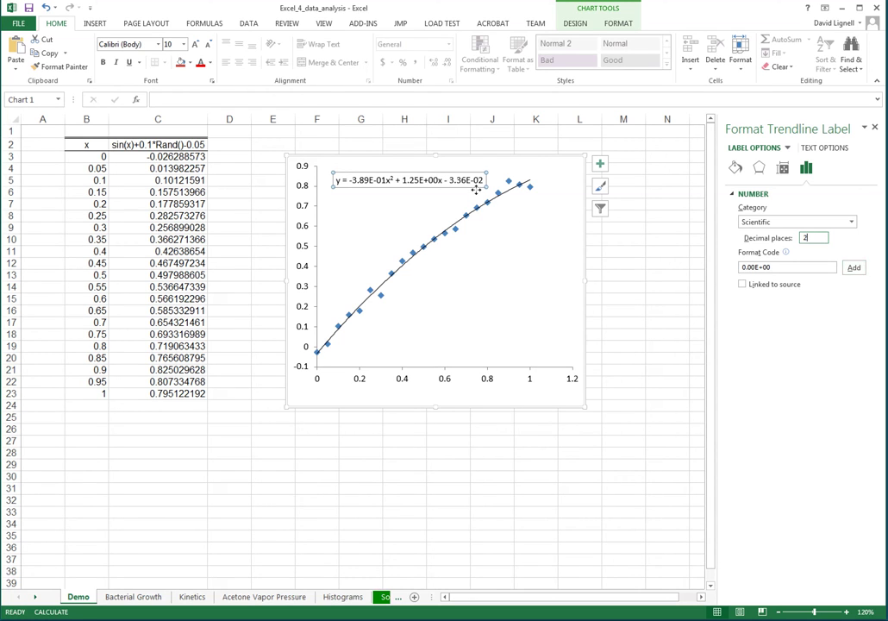
Step: Format the trendline equation label's values as Number with 4 decimal places
click(833, 224)
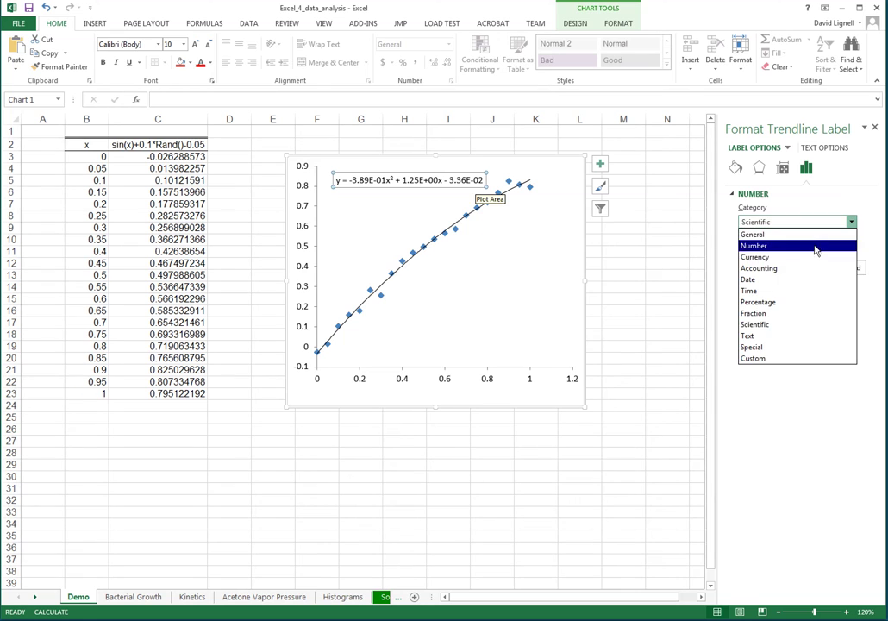
click(814, 246)
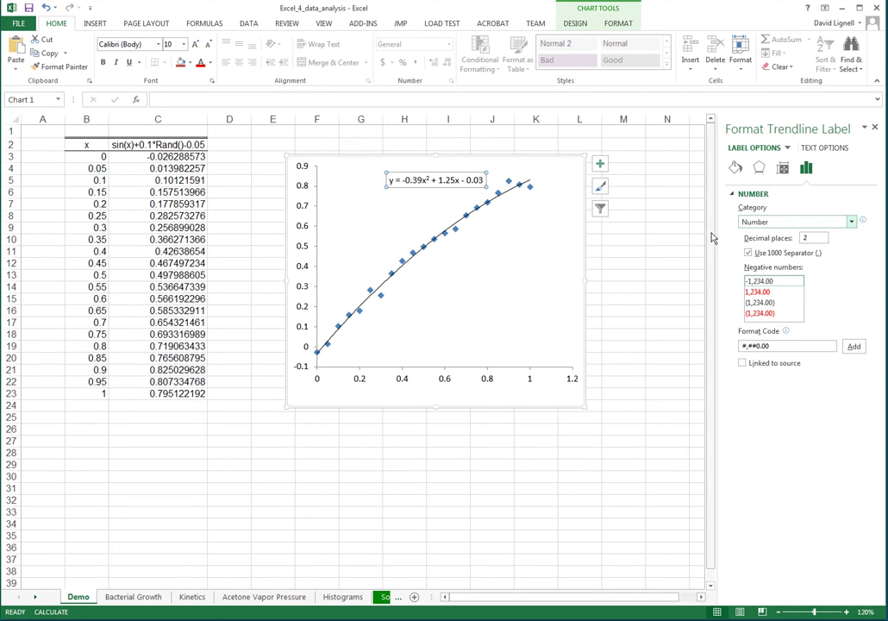
click(815, 237)
key(BackSpace)
text(4)
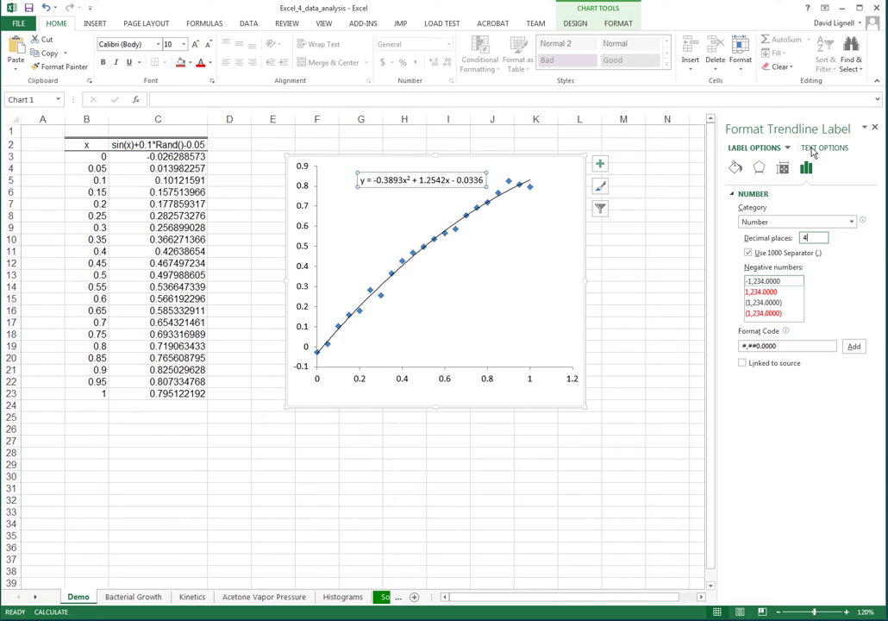
Step: Try forcing the polynomial trendline through an intercept of 0.0 and remove that constraint again
click(482, 307)
click(510, 198)
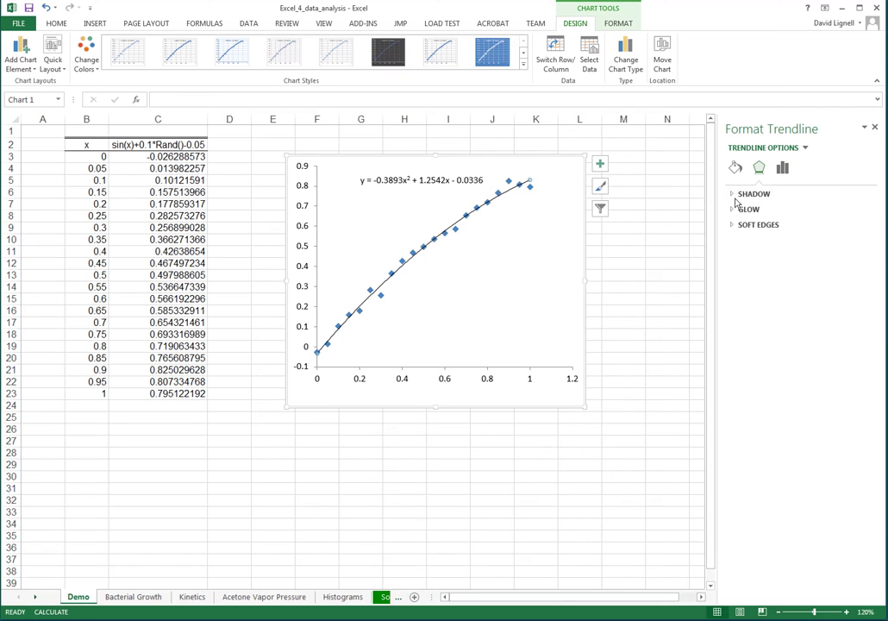
click(782, 169)
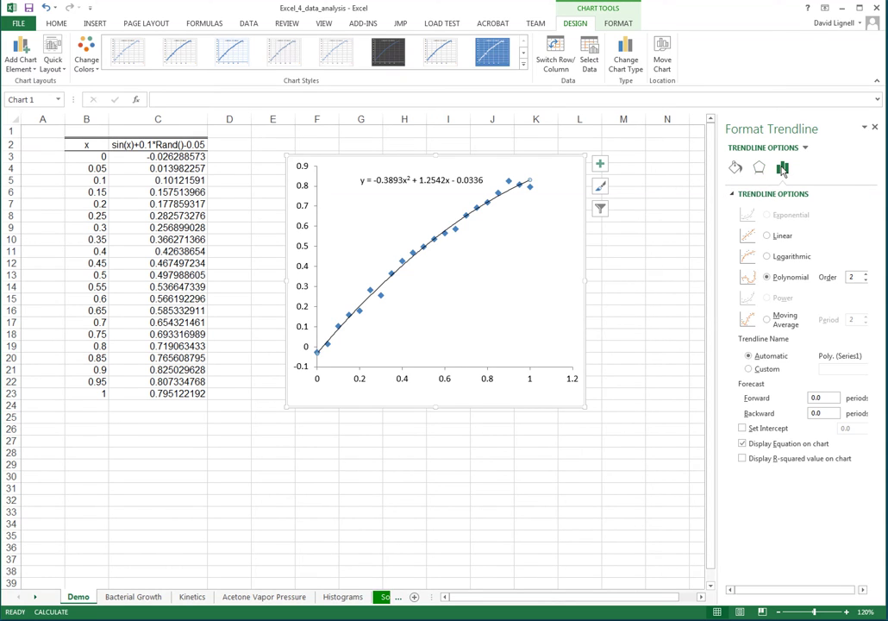
click(743, 428)
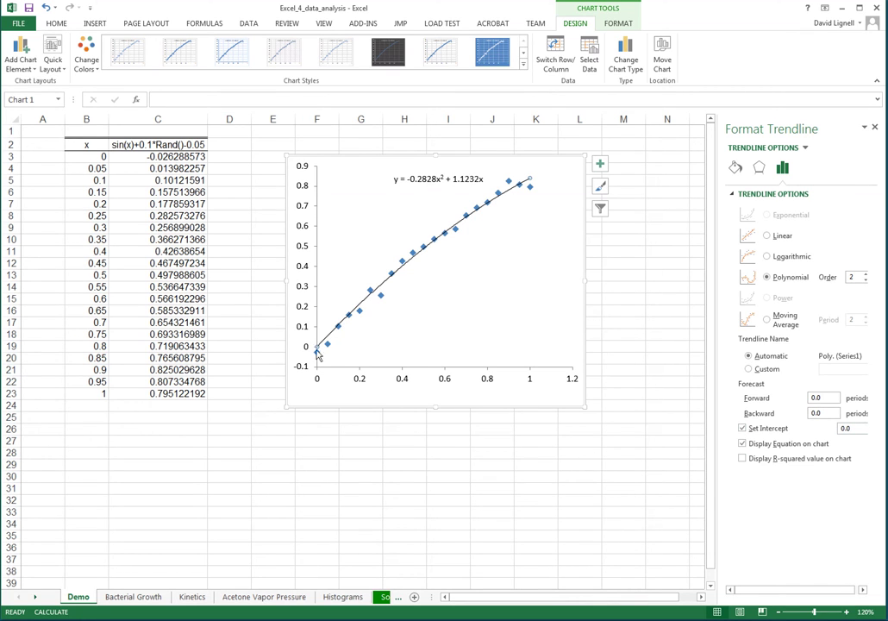
click(742, 428)
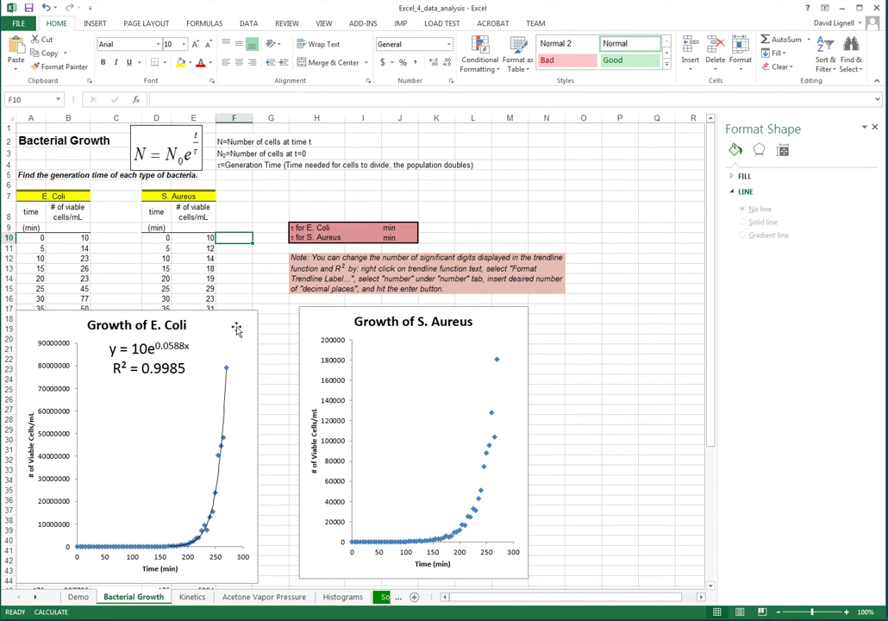
click(225, 444)
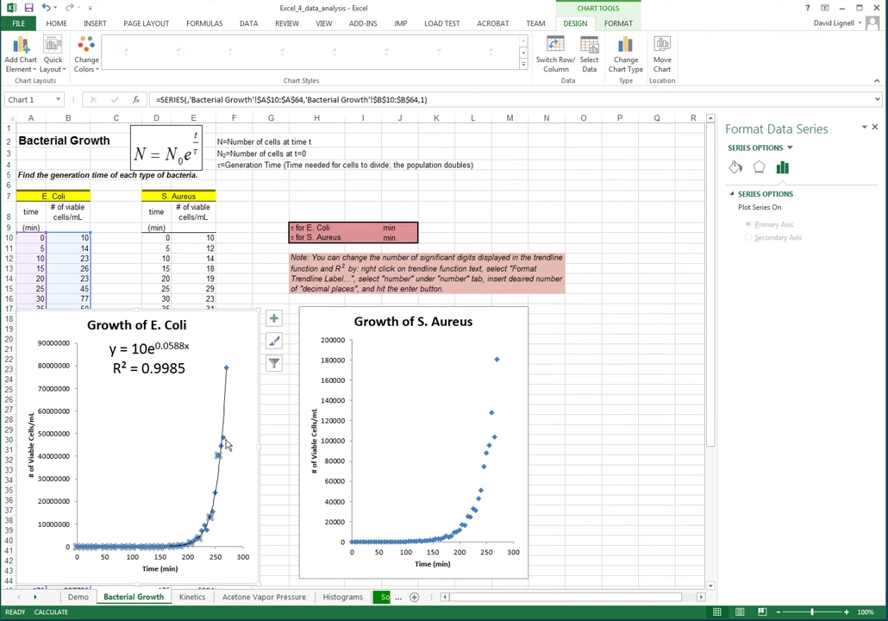
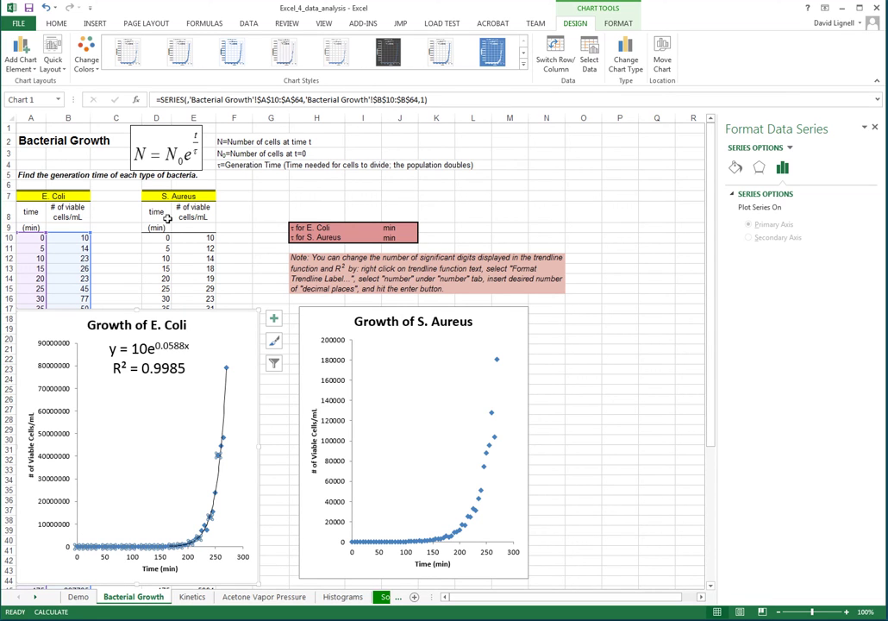
click(313, 310)
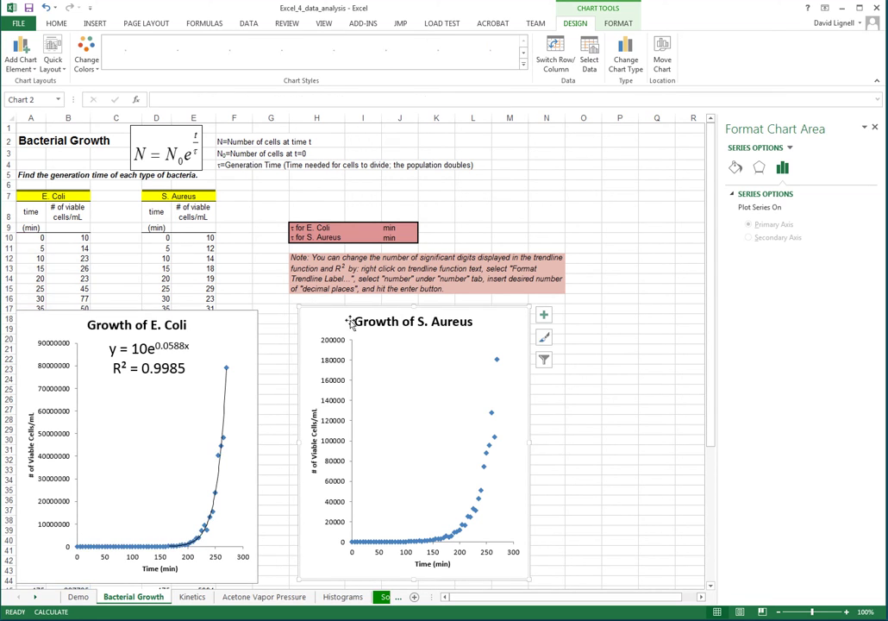
click(492, 417)
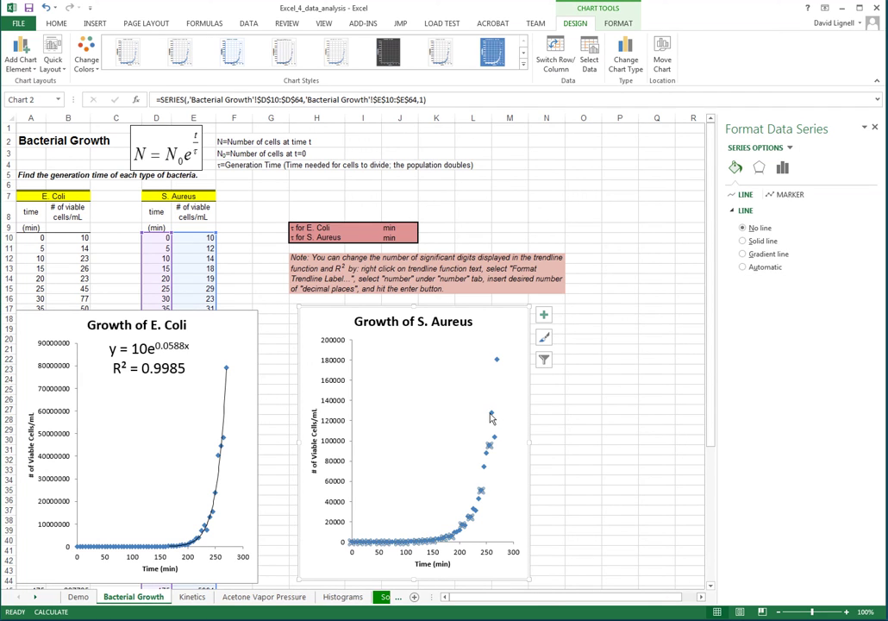
click(492, 414)
click(496, 438)
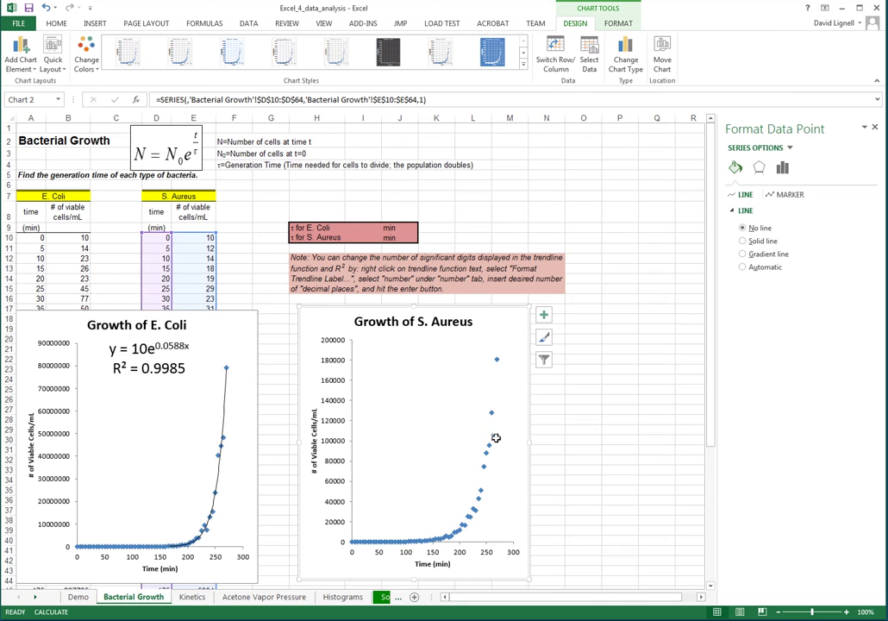
mouse_move(492, 417)
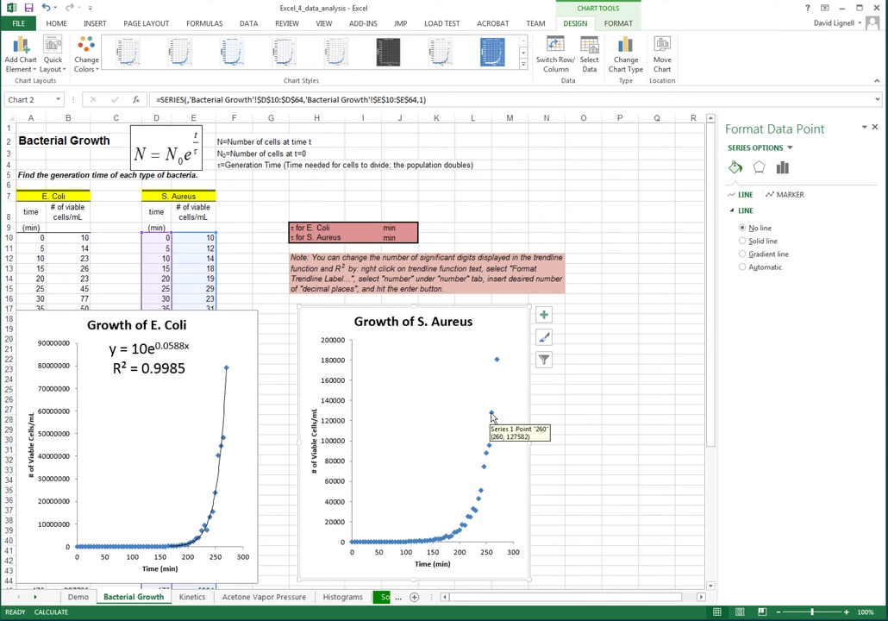
click(617, 430)
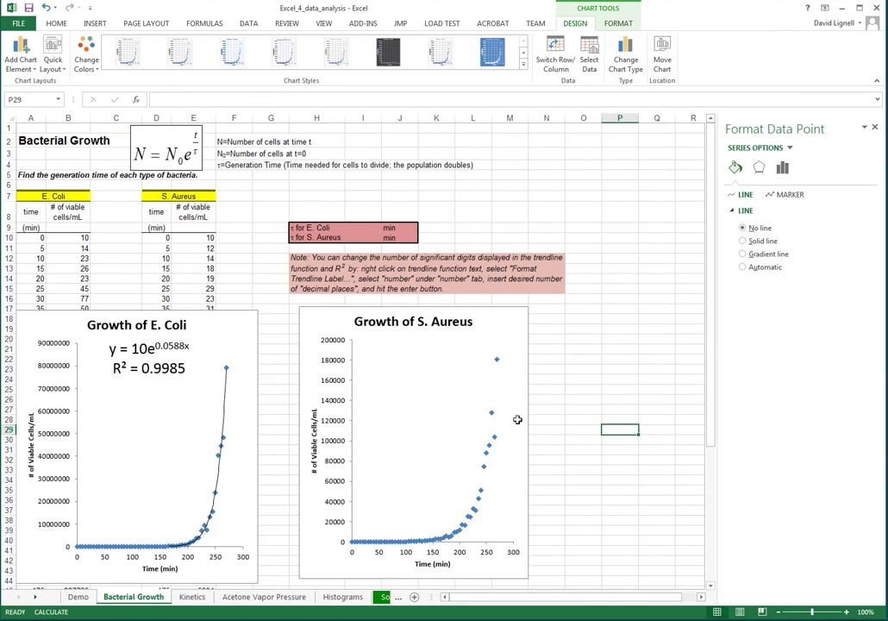
click(494, 418)
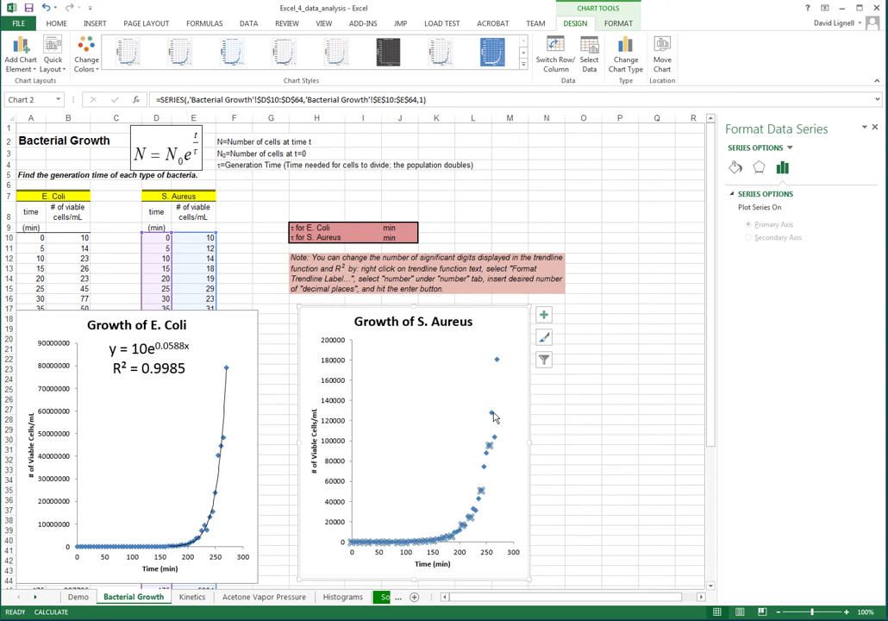
click(492, 413)
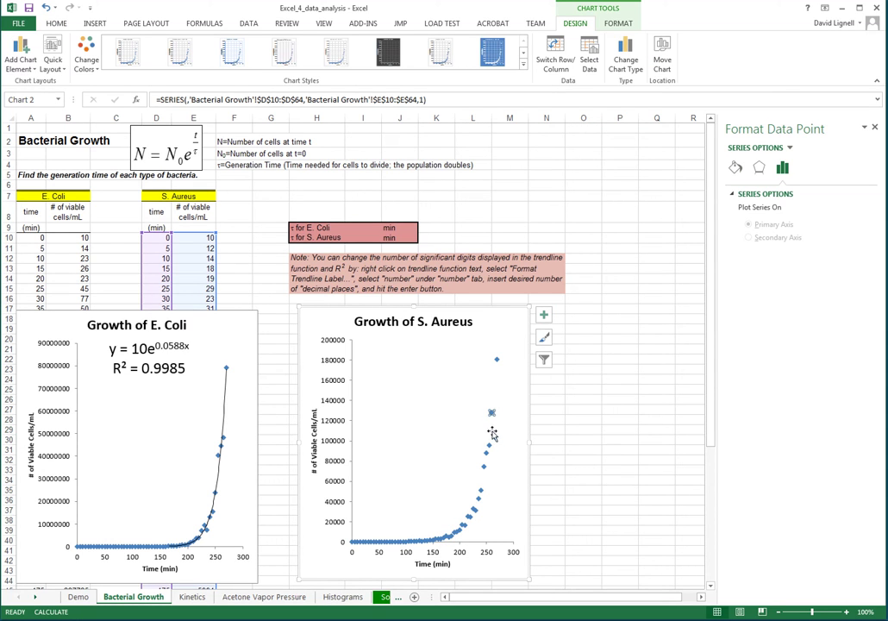
click(570, 451)
Step: Add an exponential trendline to the S. Aureus data series and display its equation in the clear area beneath the chart title
click(496, 443)
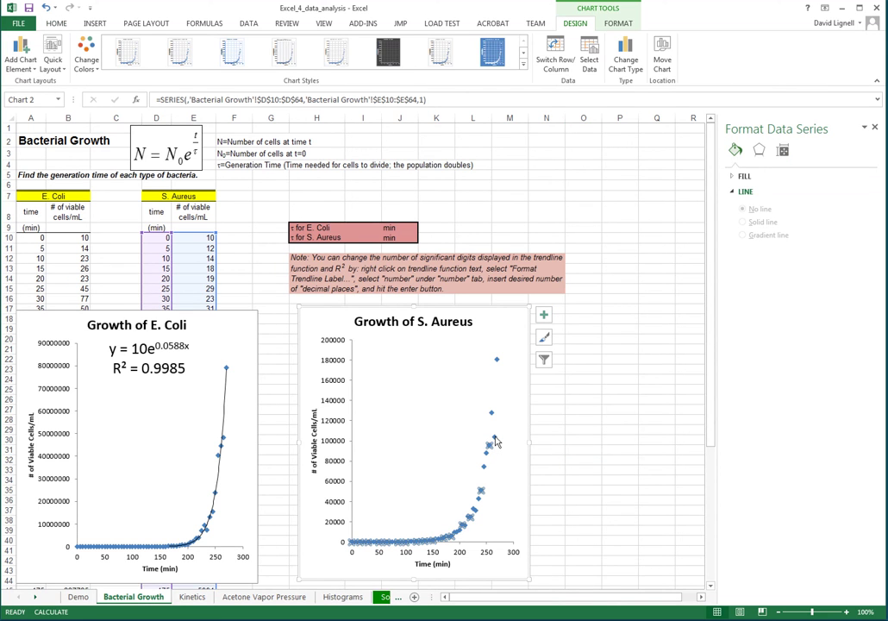
right_click(496, 440)
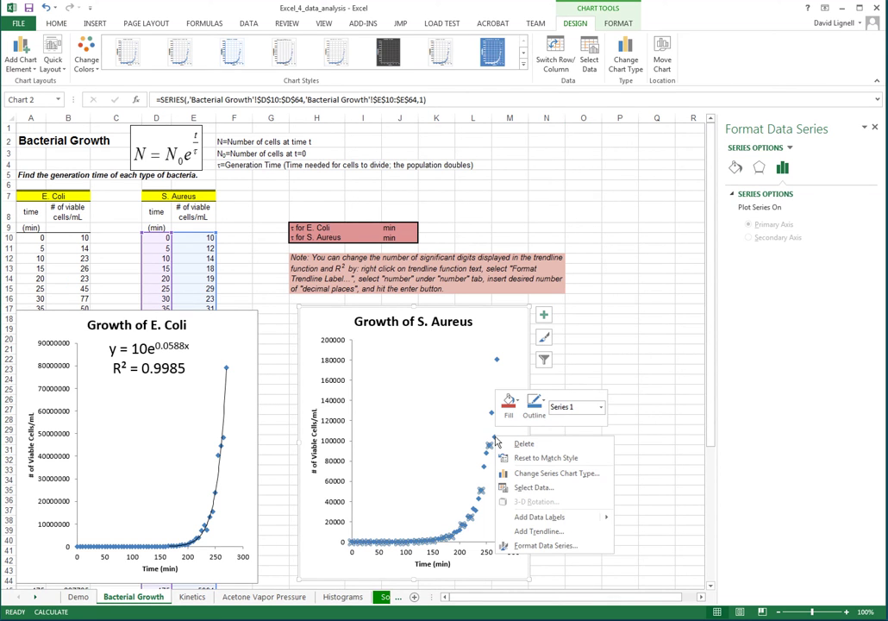
click(522, 531)
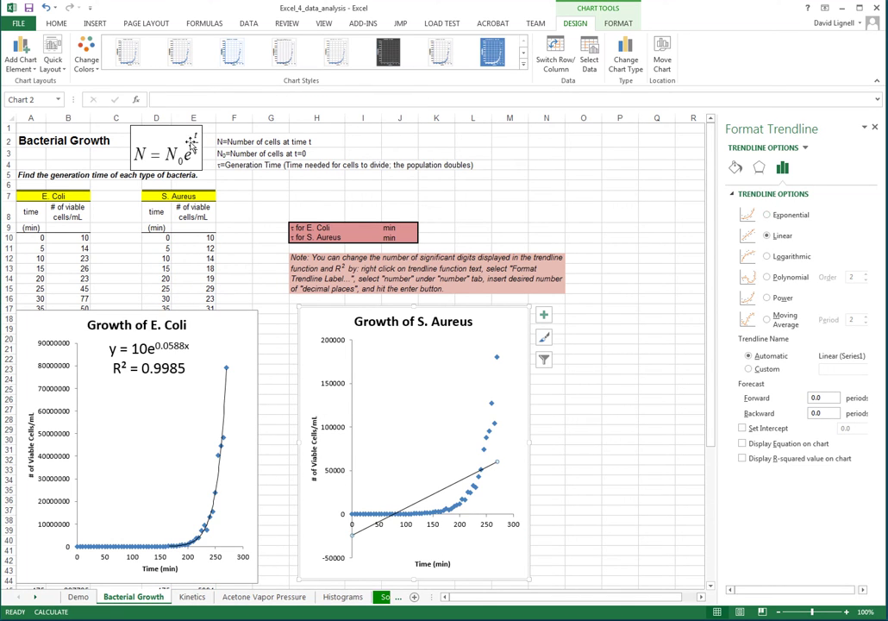
click(767, 216)
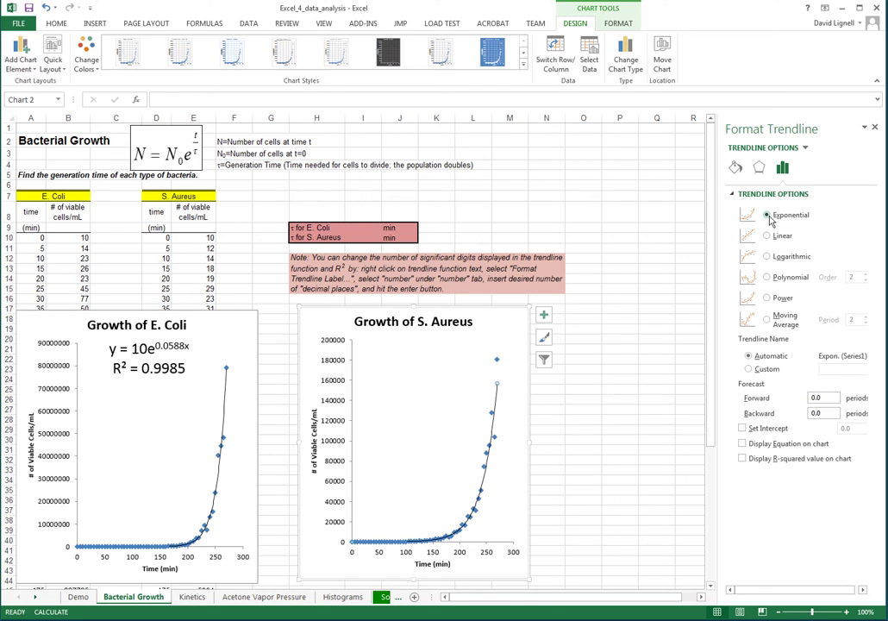
click(743, 443)
drag(465, 383, 423, 363)
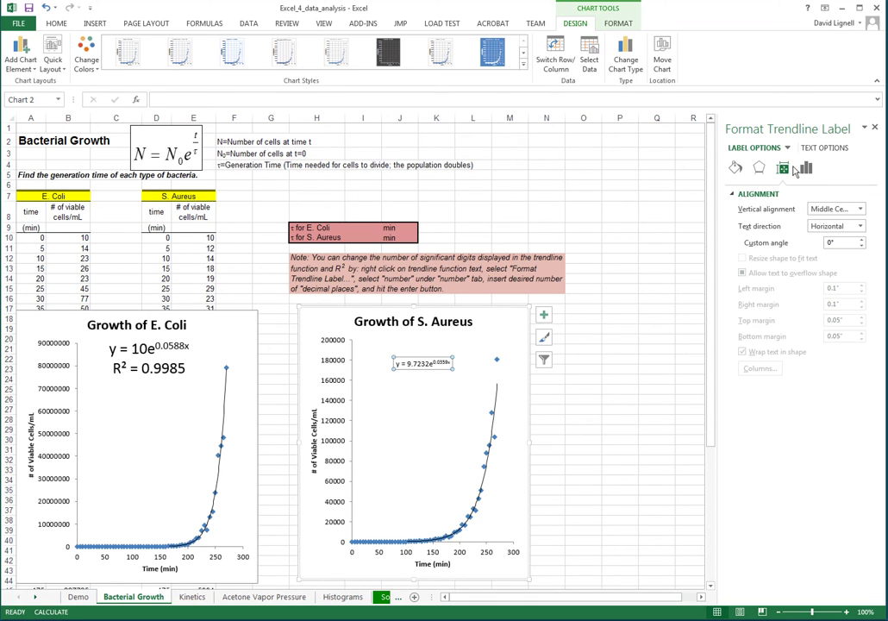
click(820, 149)
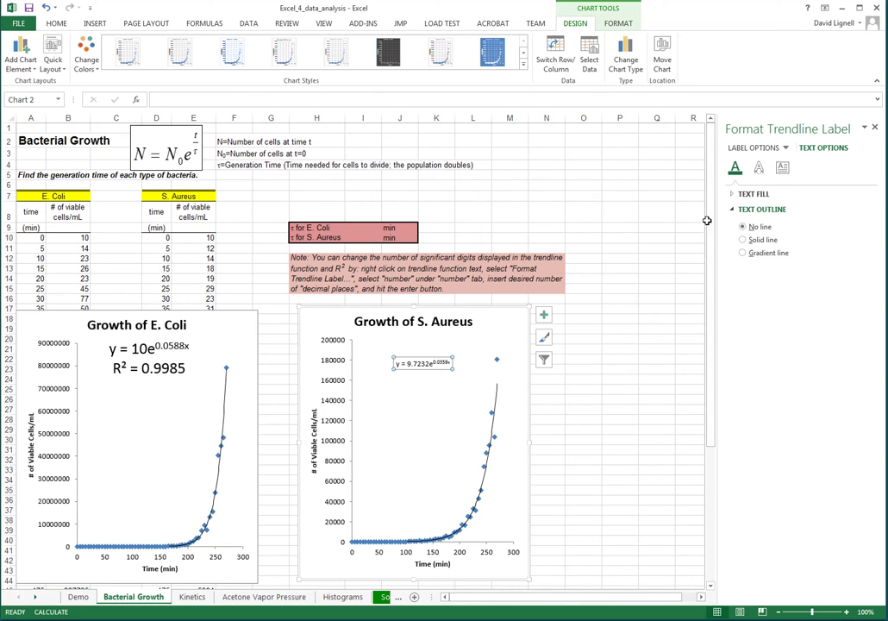
click(759, 168)
click(782, 171)
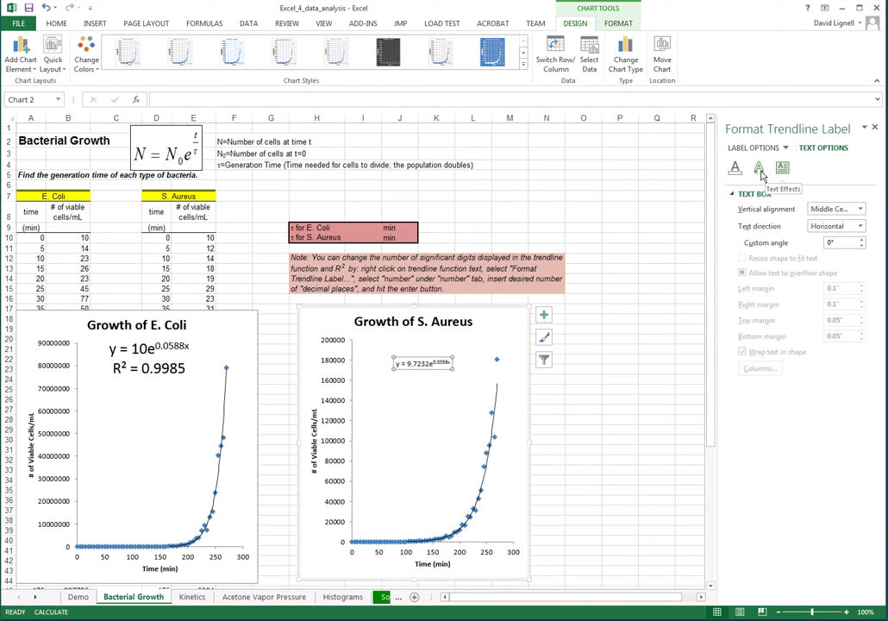
click(734, 168)
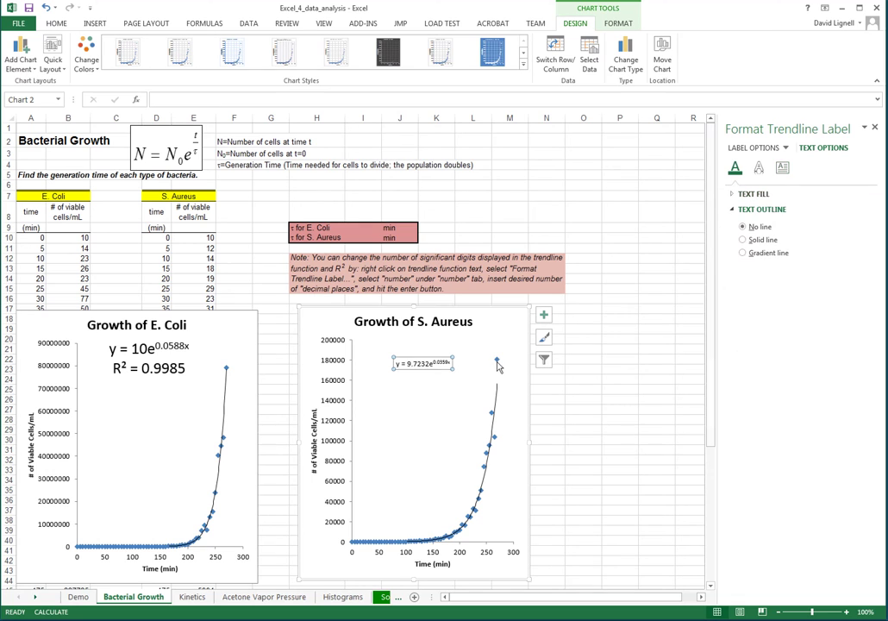
Step: Enlarge the S. Aureus trendline equation to font size 20 and move its label clear of the vertical axis values
click(437, 358)
click(53, 21)
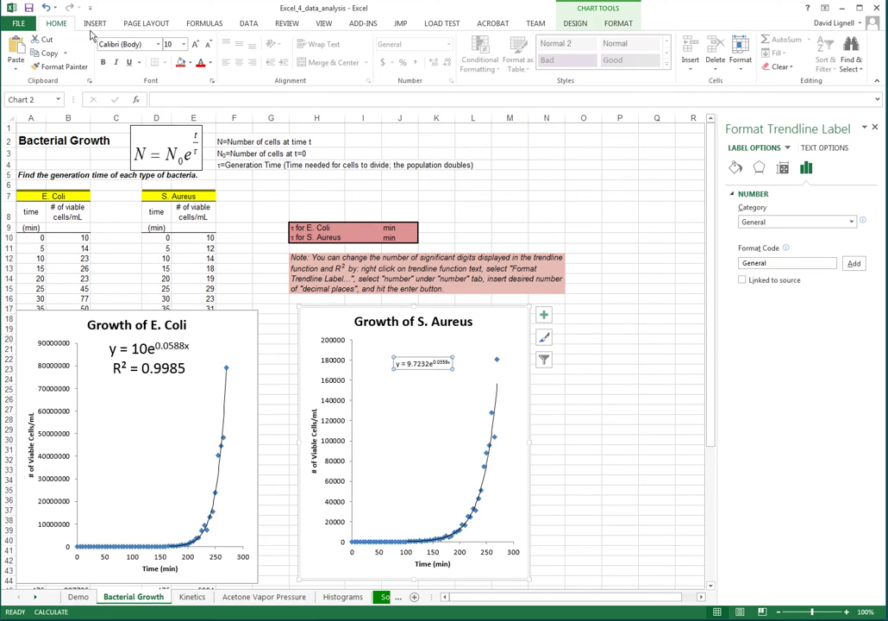
click(195, 45)
click(195, 45)
click(195, 45)
click(195, 45)
click(195, 44)
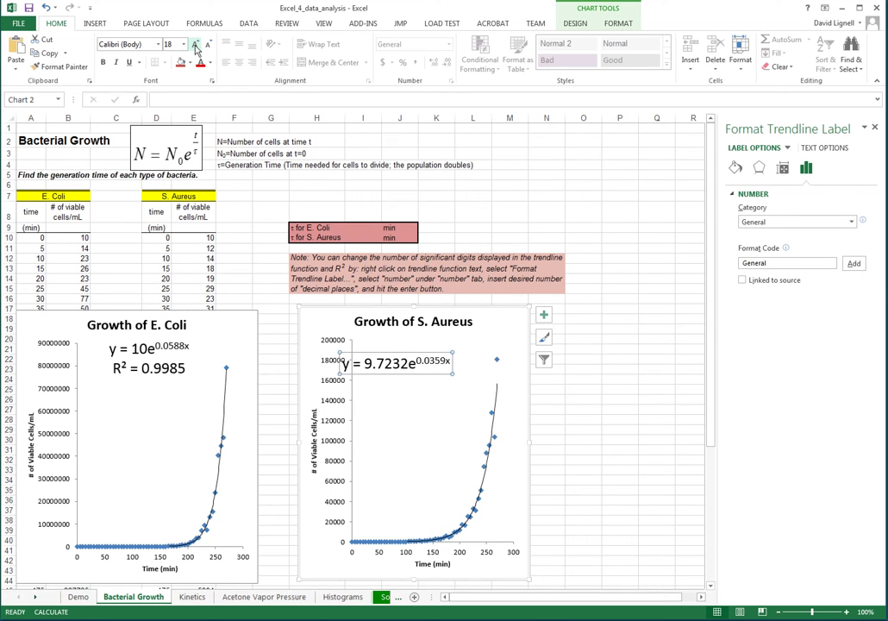
drag(388, 354, 419, 346)
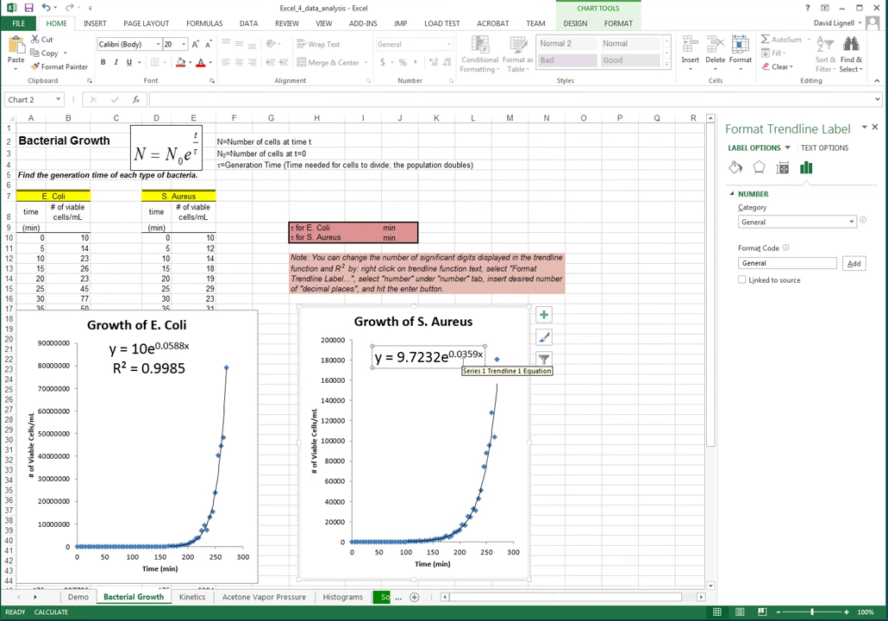
Step: Calculate the generation times from the fitted exponents, entering =1/0.0359 for S. Aureus in I10 and =1/0.0588 for E. Coli in I9
click(369, 236)
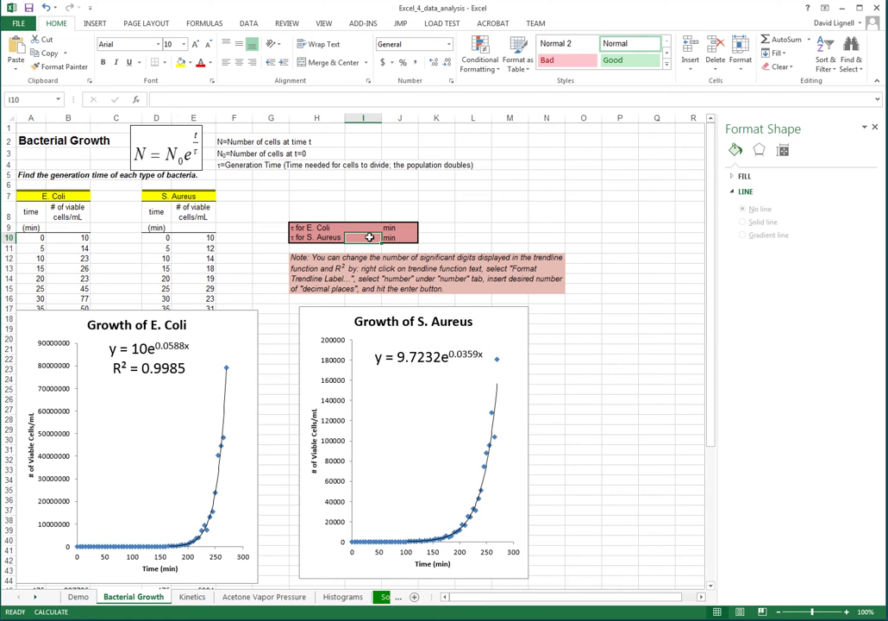
text(=1/0.0359)
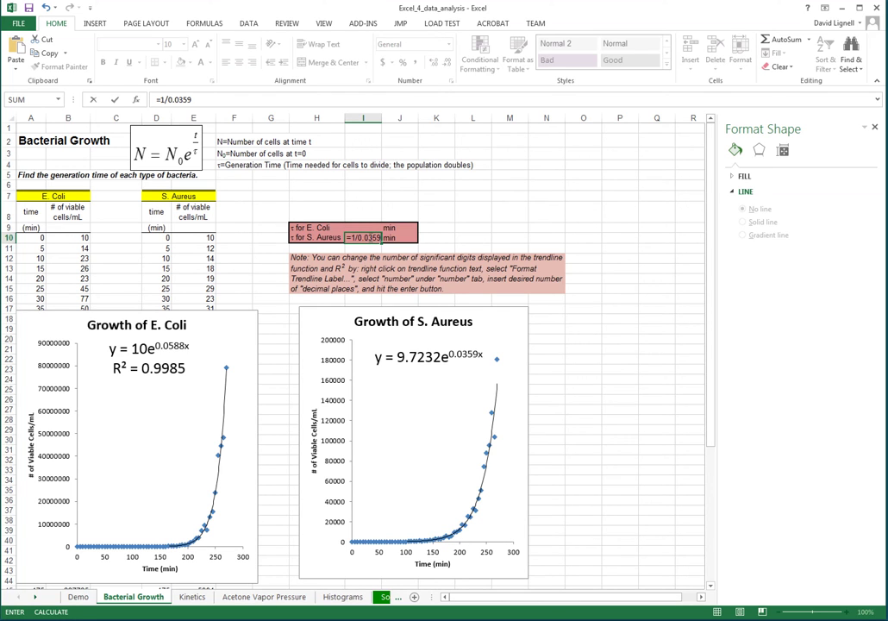
key(Return)
key(Up)
key(Up)
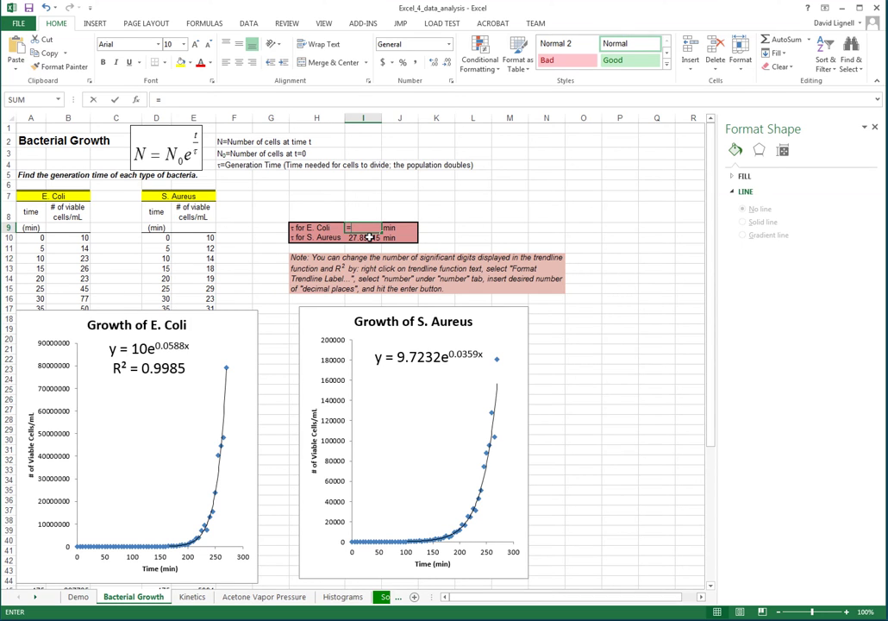
text(=1/0.0588)
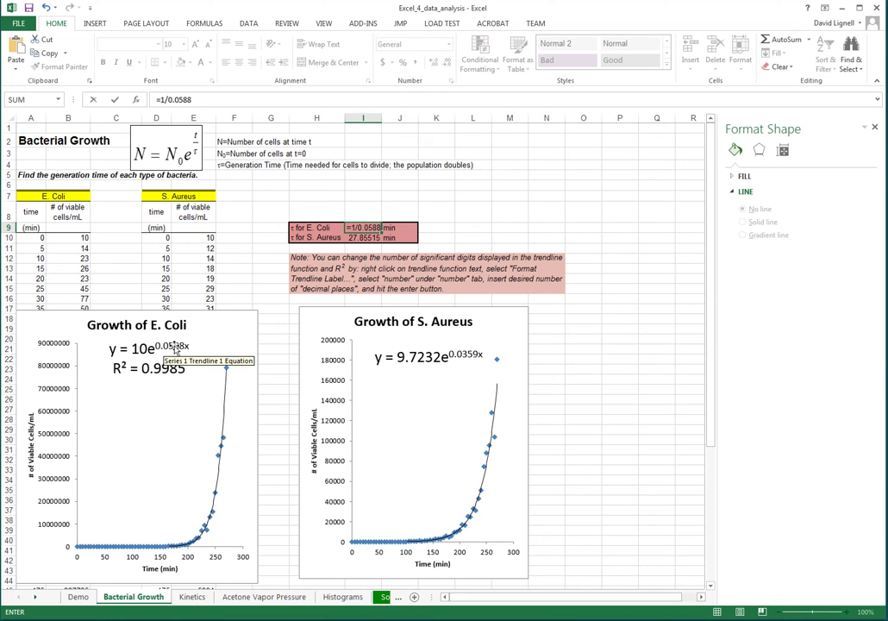
key(Return)
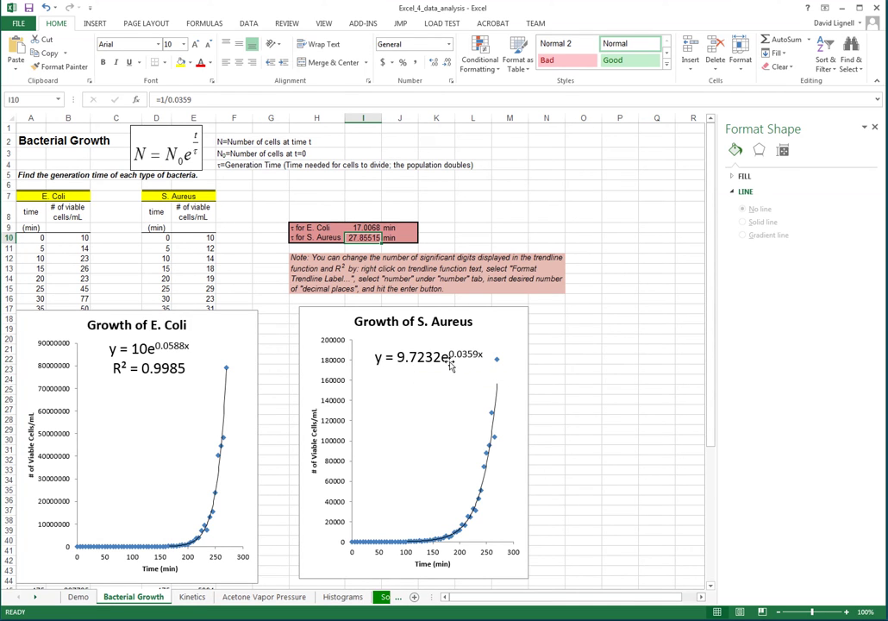
Step: Fix the intercept of the S. Aureus exponential trendline at 10
click(498, 401)
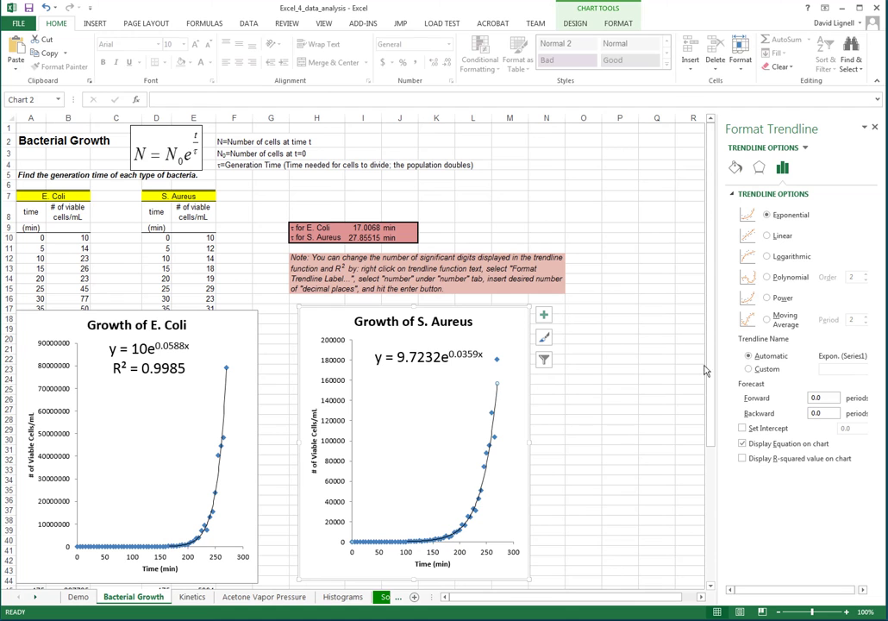
click(770, 429)
double_click(845, 428)
text(10)
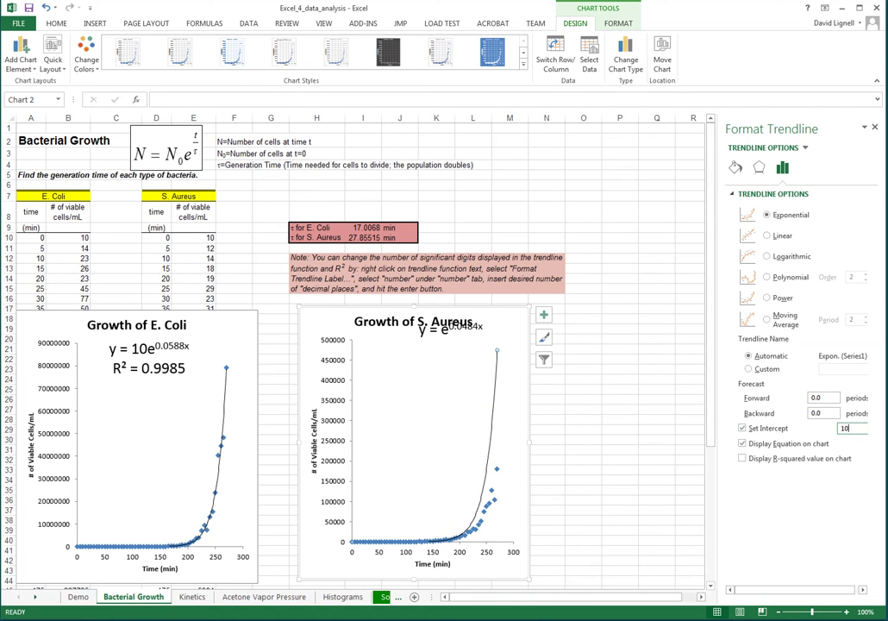
key(Return)
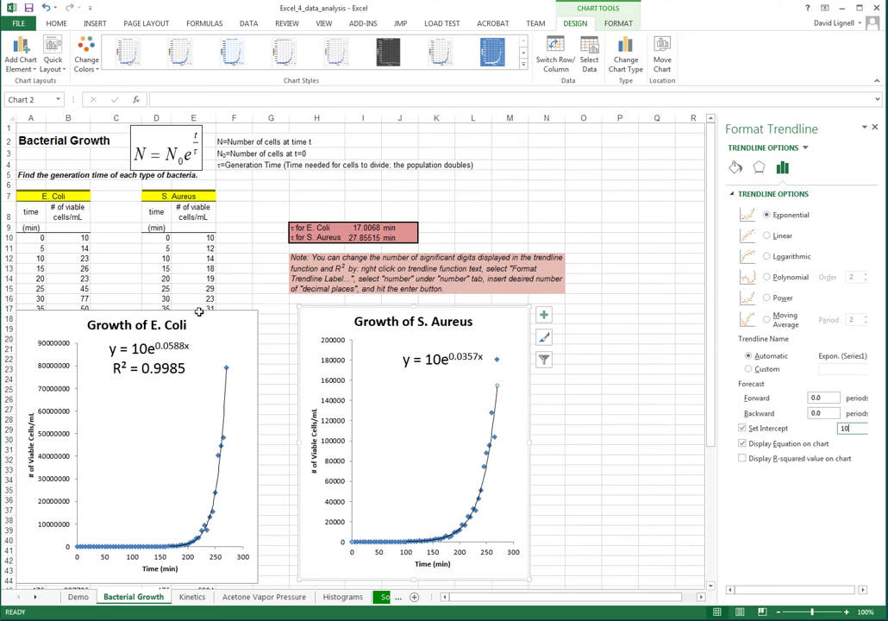
Step: Switch to the Kinetics sheet and move the rearranged 1/C rate equation picture off the row 8 text
click(194, 597)
click(184, 566)
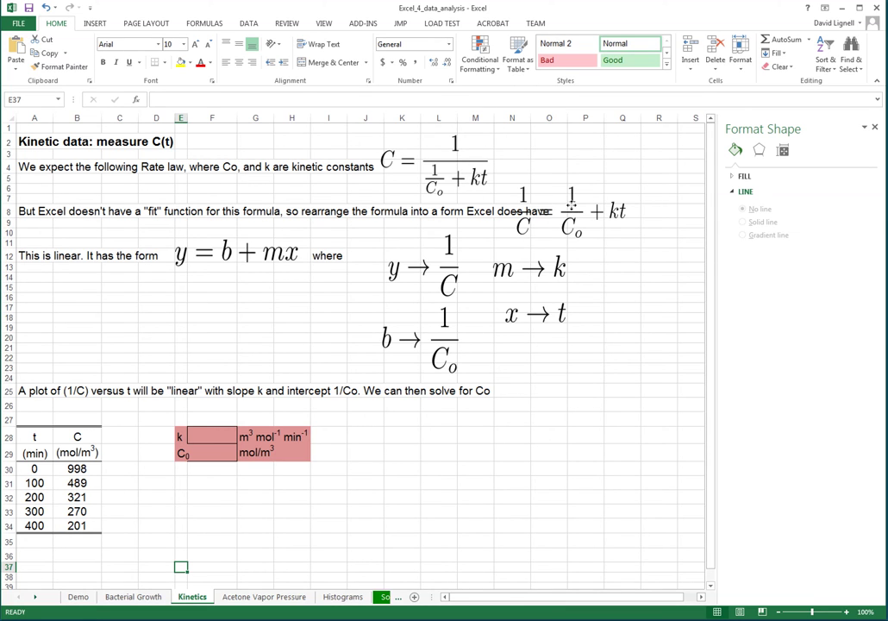
drag(577, 206, 633, 206)
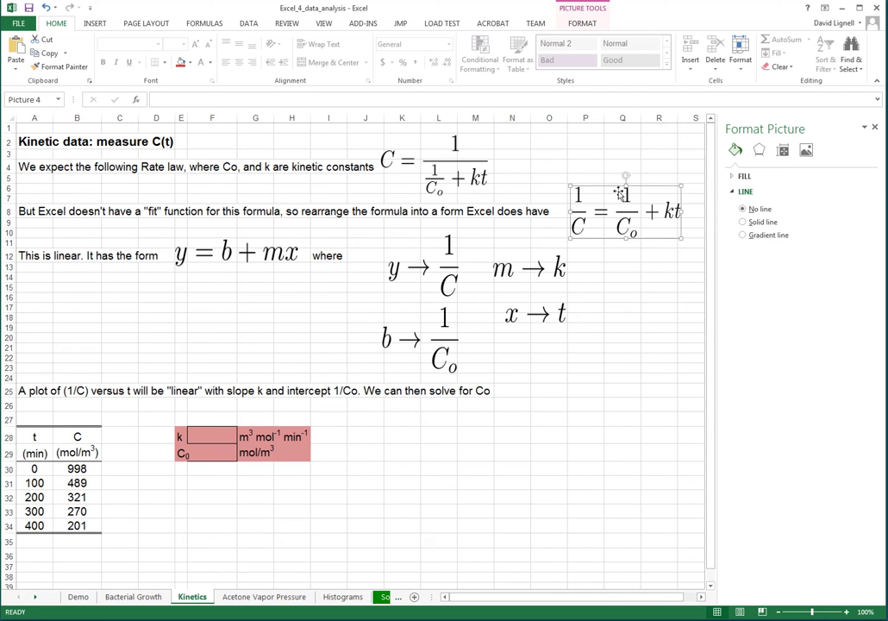
click(635, 275)
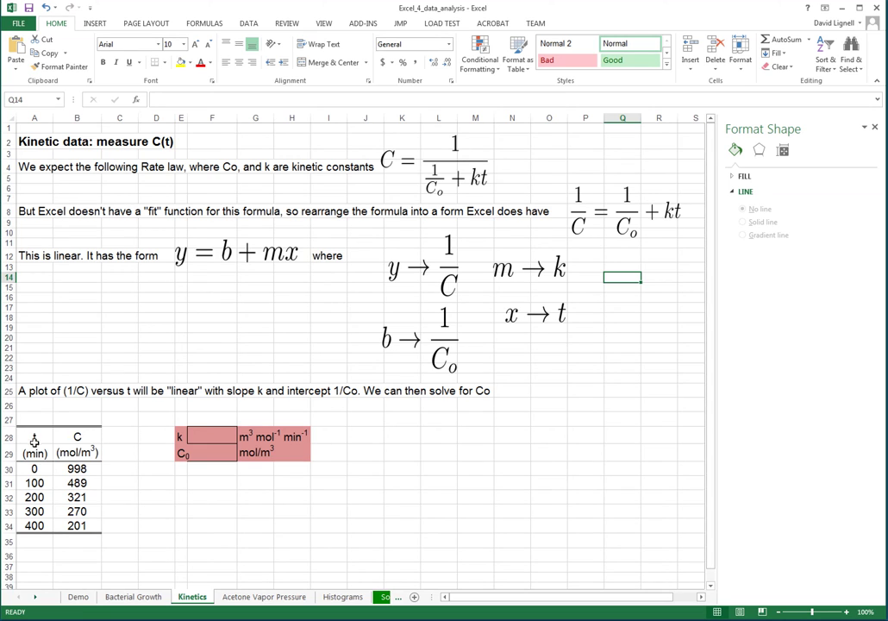
Step: Head a new column beside the concentration data with 1/C in C28 and the unit m3/mol in C29
click(115, 437)
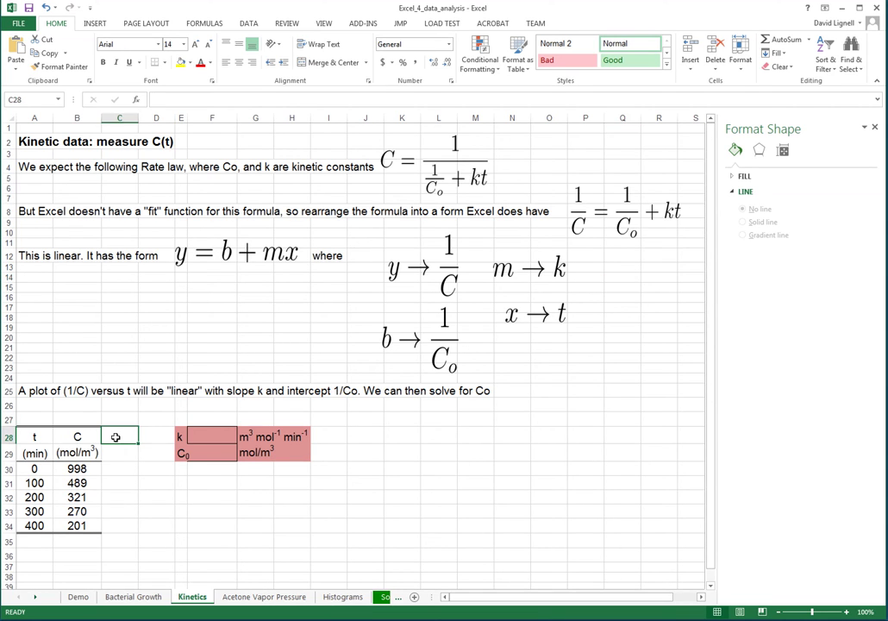
text(1/C)
key(Return)
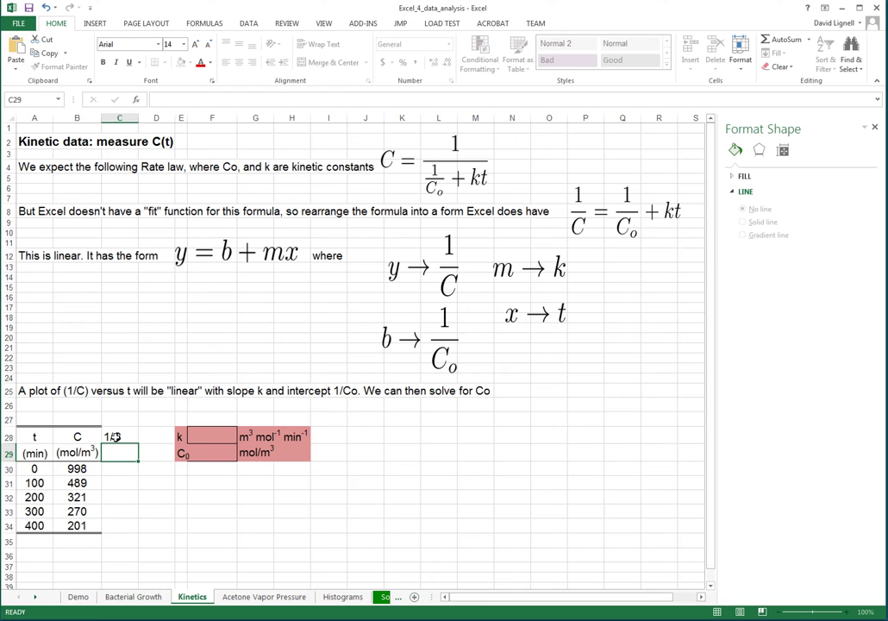
text(m3/mol)
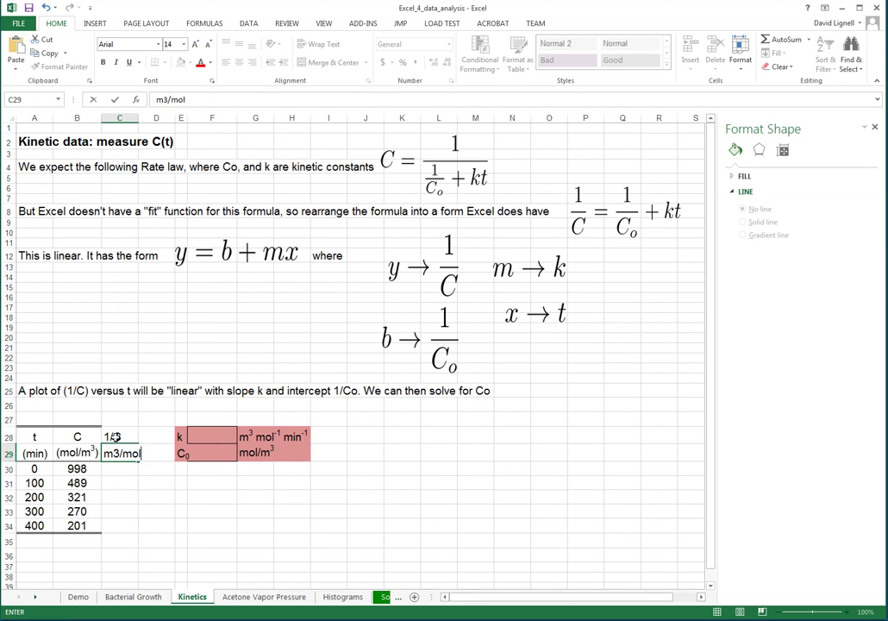
key(Return)
Step: Calculate 1/C with =1/B30 in C30 and fill the formula down to C34
text(=)
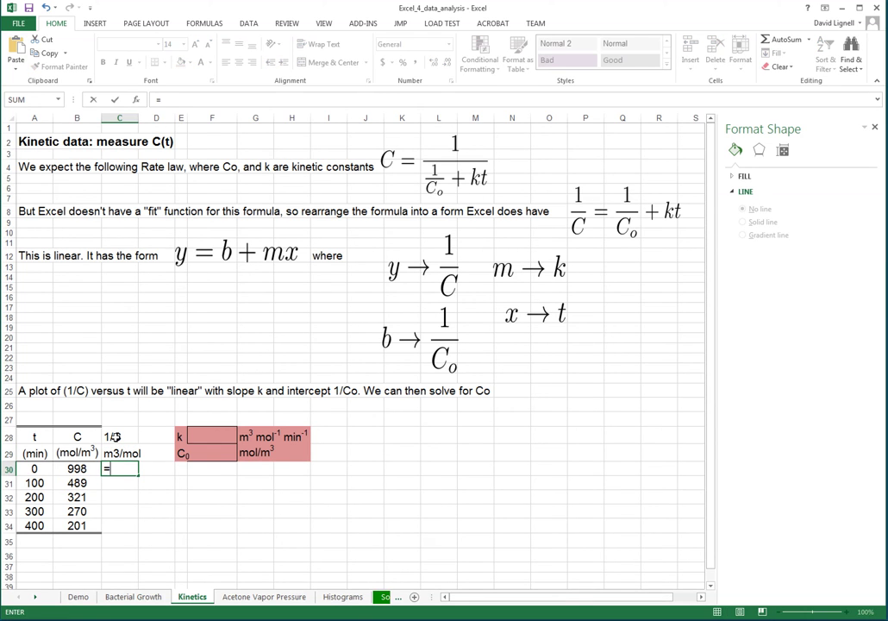
text(1/)
key(Left)
key(Return)
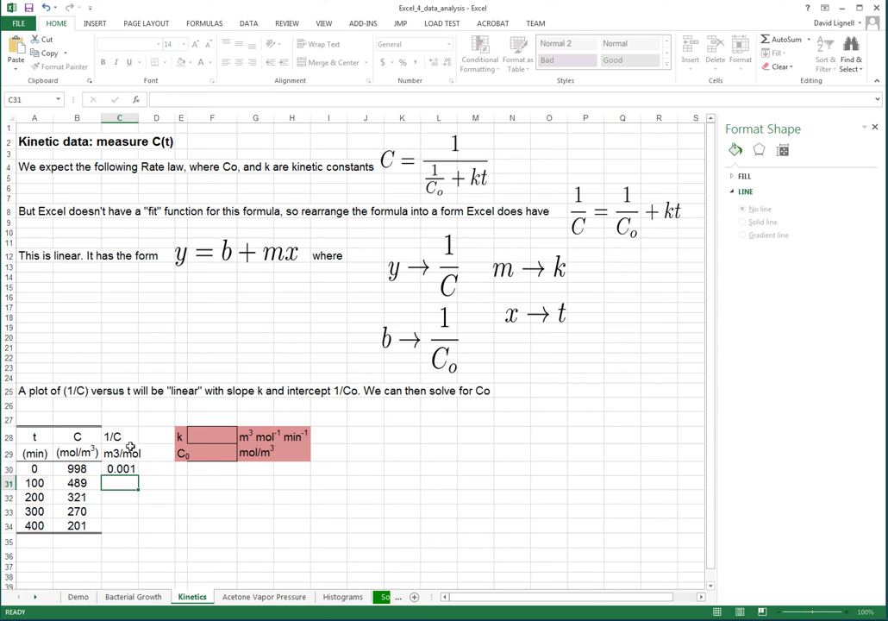
click(131, 469)
drag(137, 474, 138, 527)
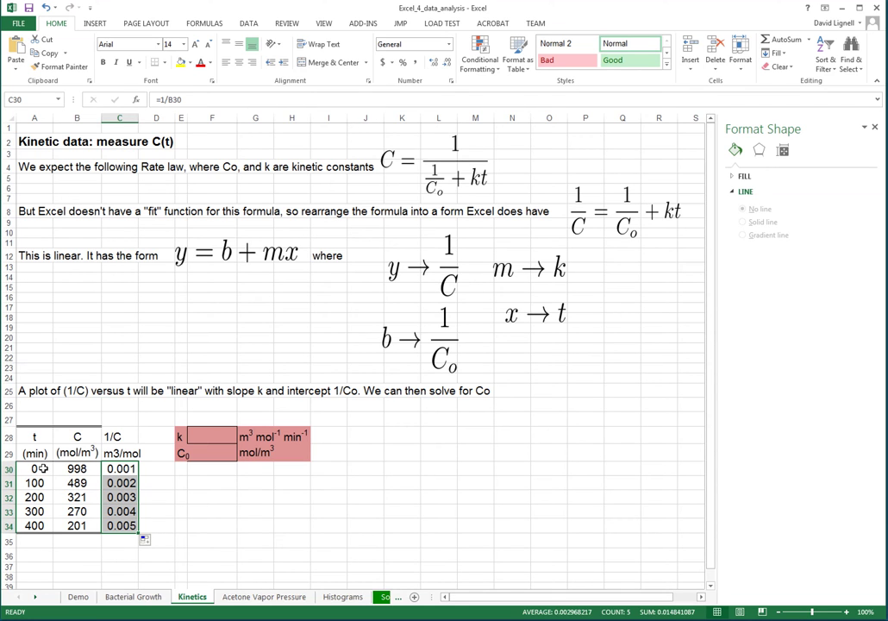
Step: Insert a markers-only scatter chart of the 1/C values in C30:C34 against the times in A30:A34
drag(42, 468, 42, 525)
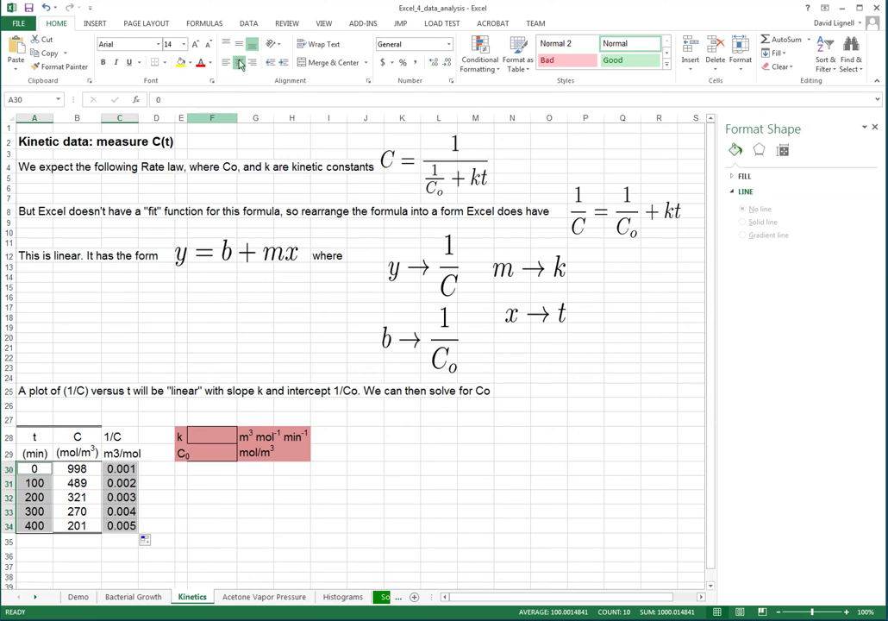
click(91, 23)
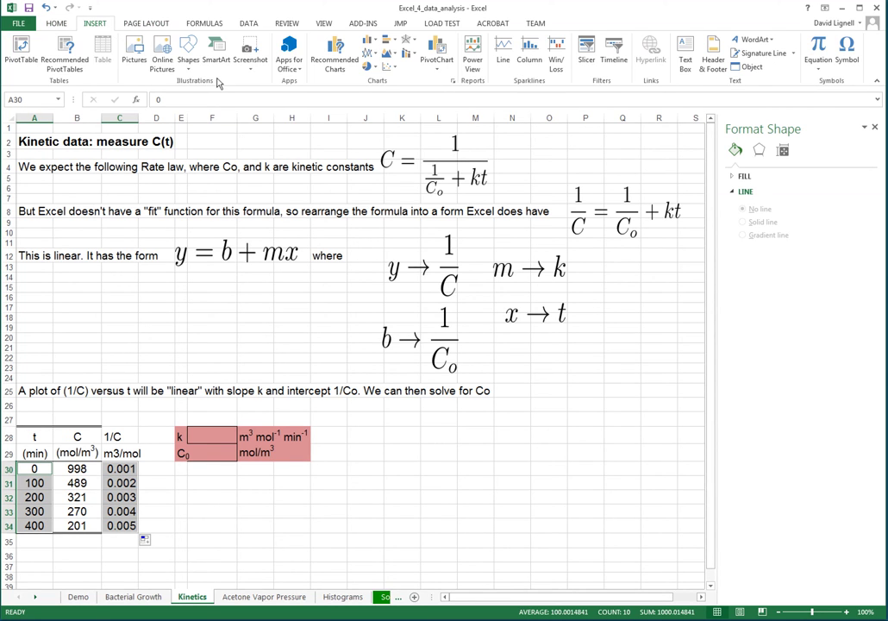
click(389, 67)
click(396, 104)
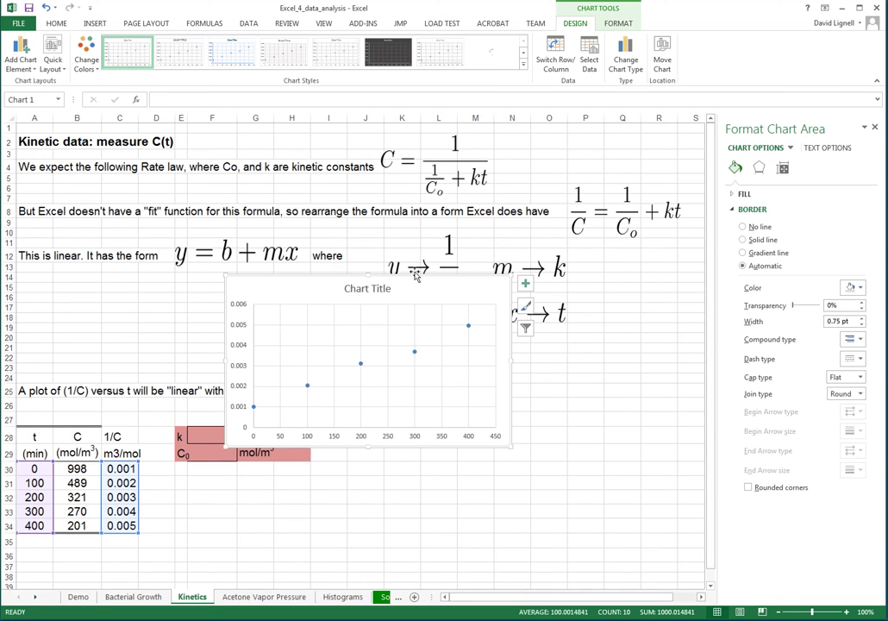
Step: Move the 1/C chart below the row 25 text, beside the k and C0 cells, and remove its title and gridlines
drag(492, 287, 579, 430)
click(463, 435)
key(Delete)
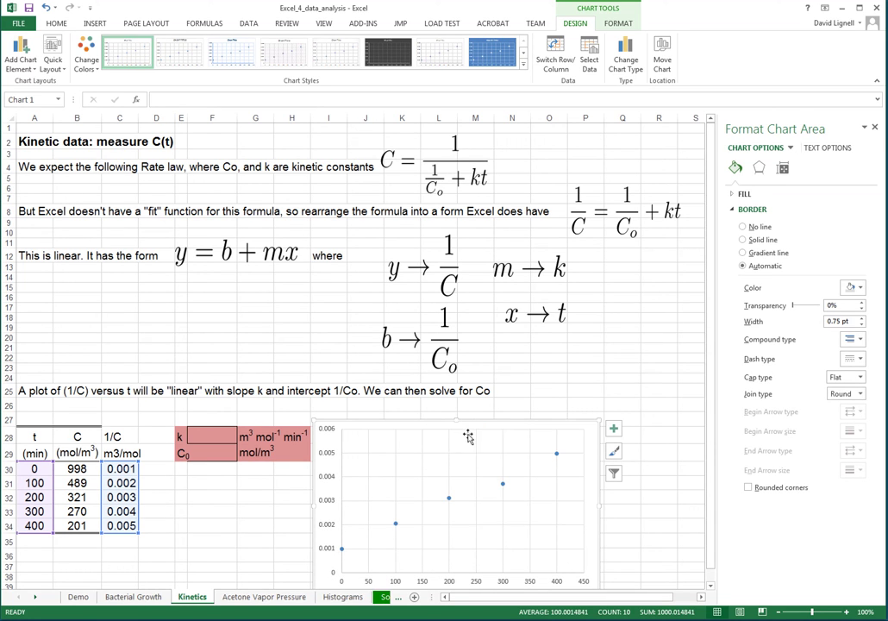
click(544, 456)
key(Escape)
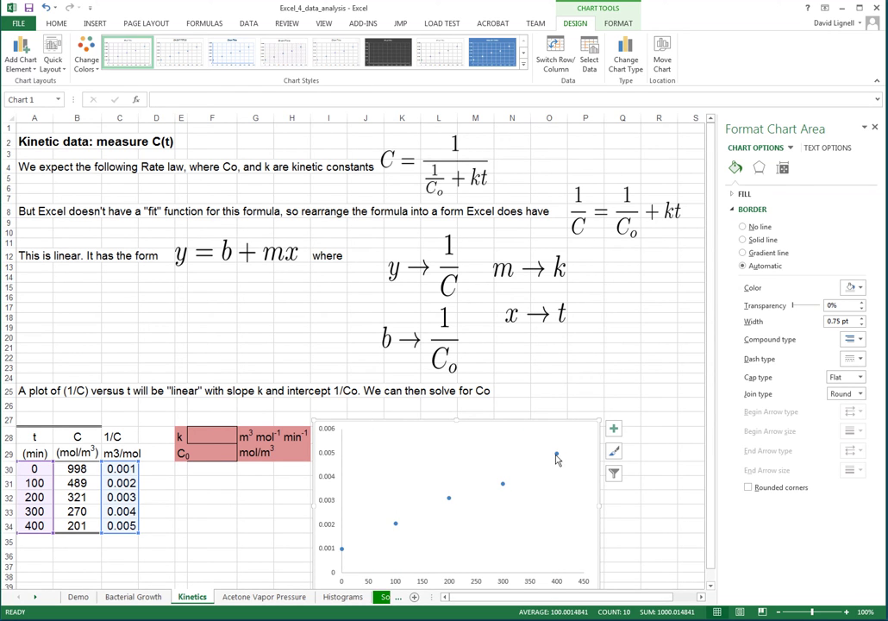
Step: Add a linear trendline to the 1/C series with its equation displayed, and place the equation above the line in open chart space
click(556, 457)
right_click(557, 457)
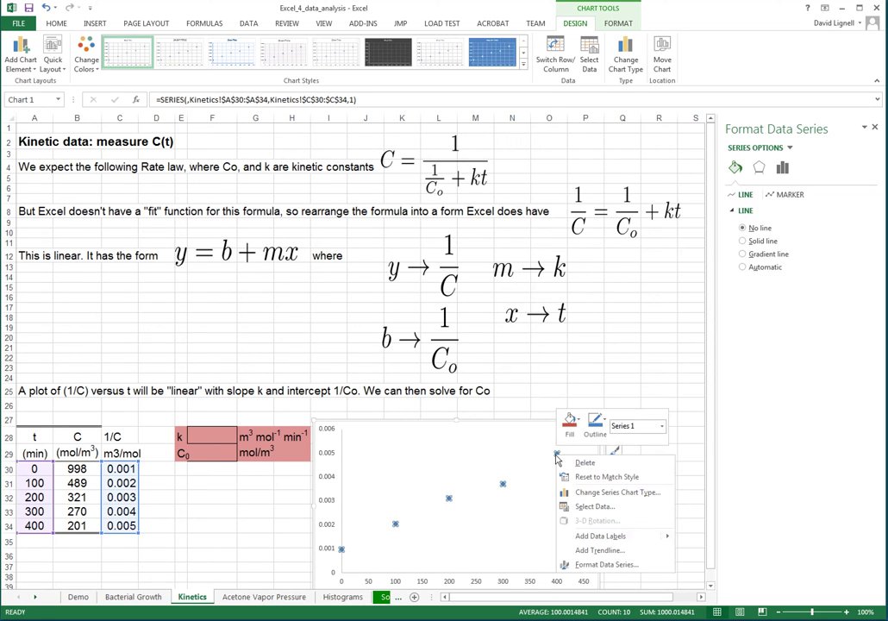
click(588, 549)
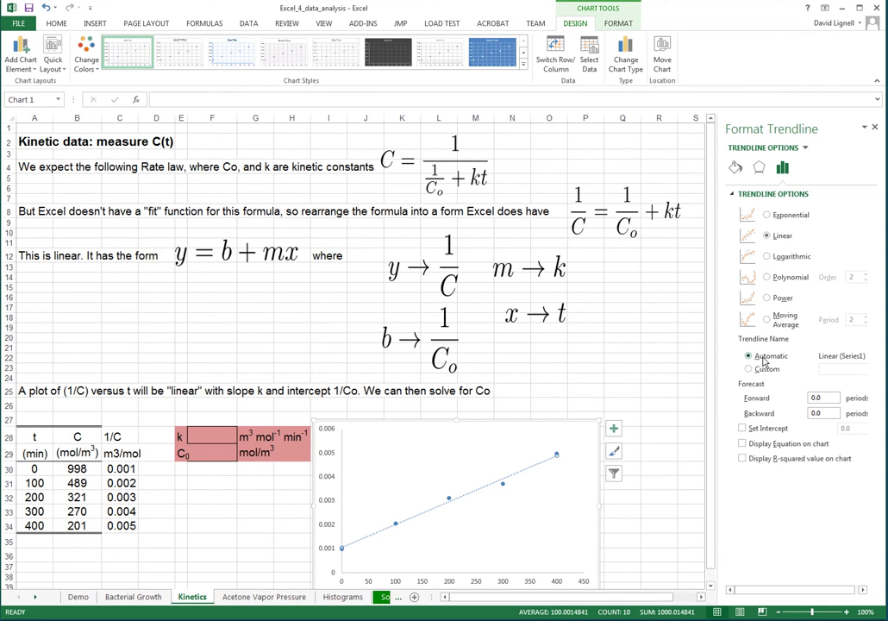
click(744, 443)
drag(531, 453, 472, 445)
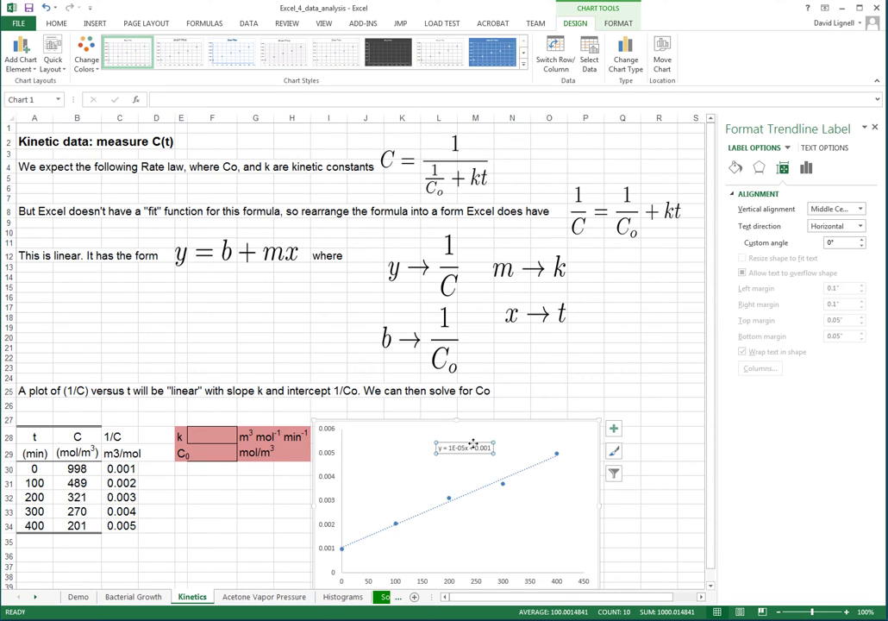
Step: Format the trendline equation's numbers as Scientific with 4 decimal places
click(824, 147)
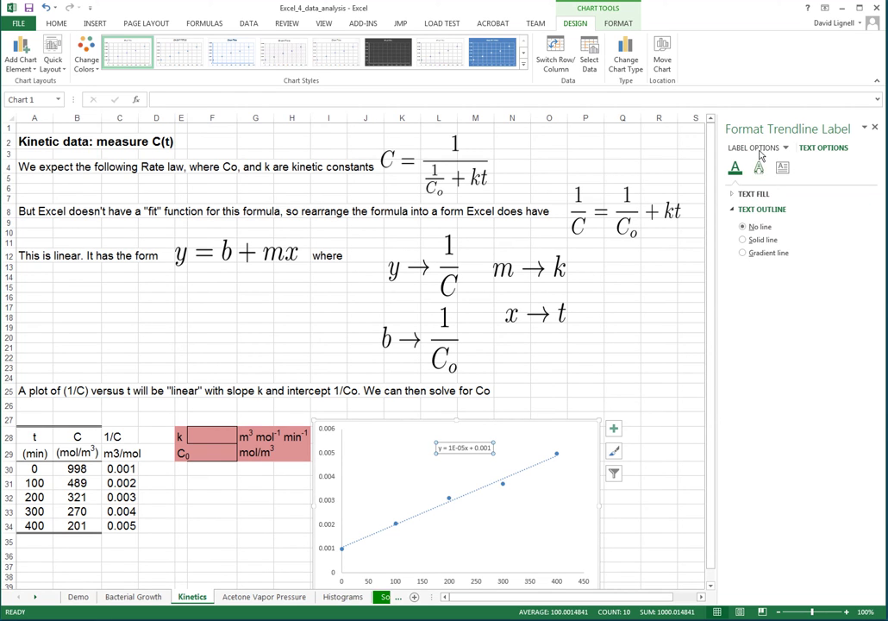
click(483, 444)
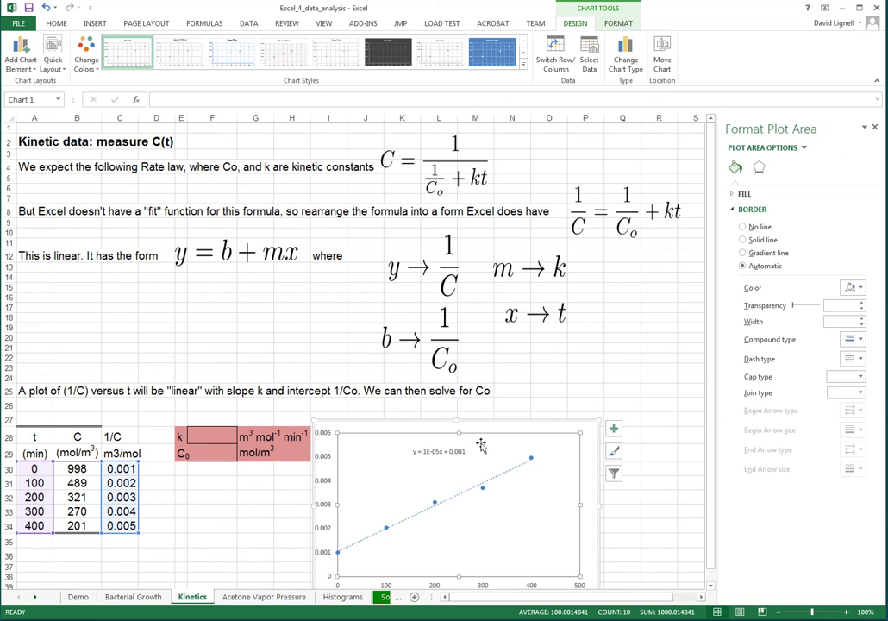
click(522, 424)
click(472, 445)
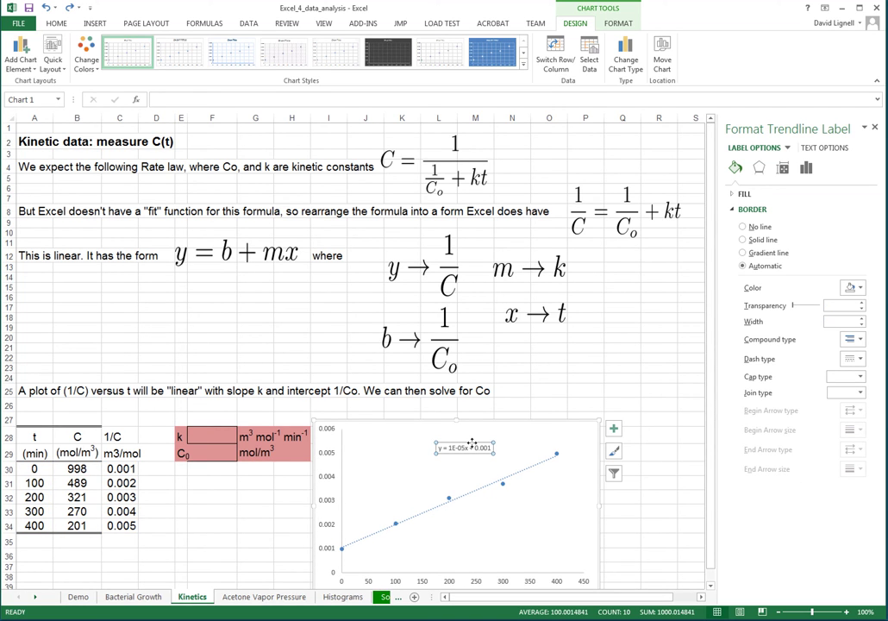
right_click(472, 443)
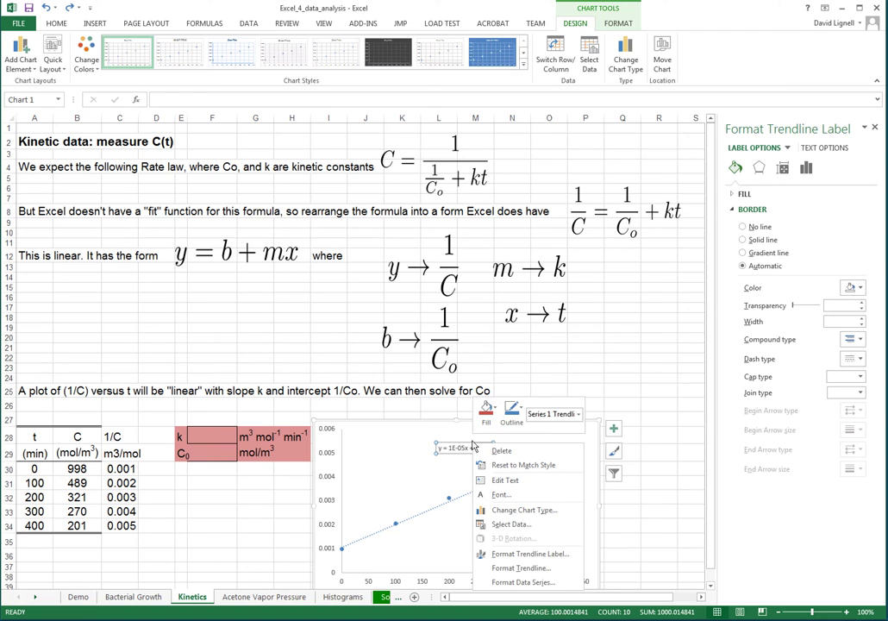
click(528, 554)
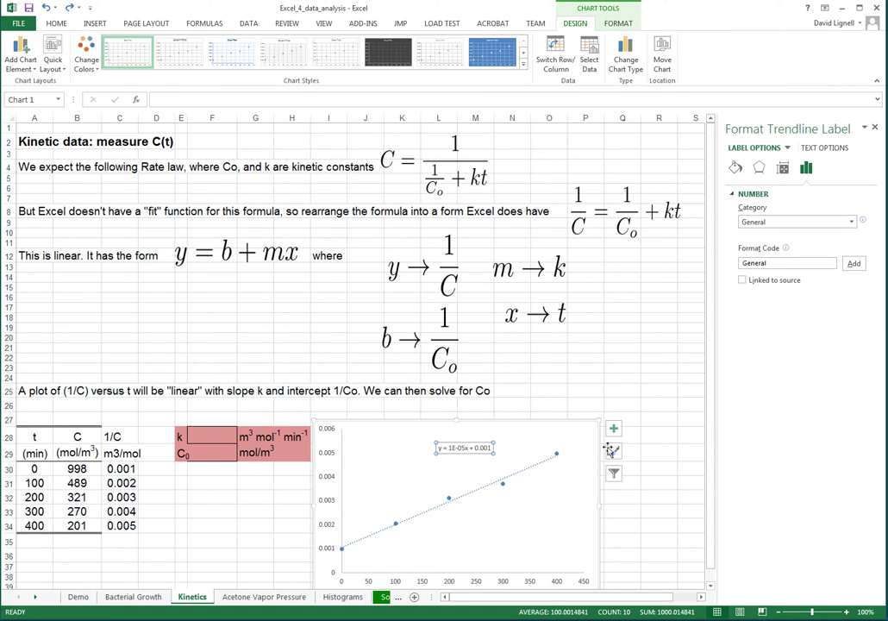
click(830, 223)
click(818, 246)
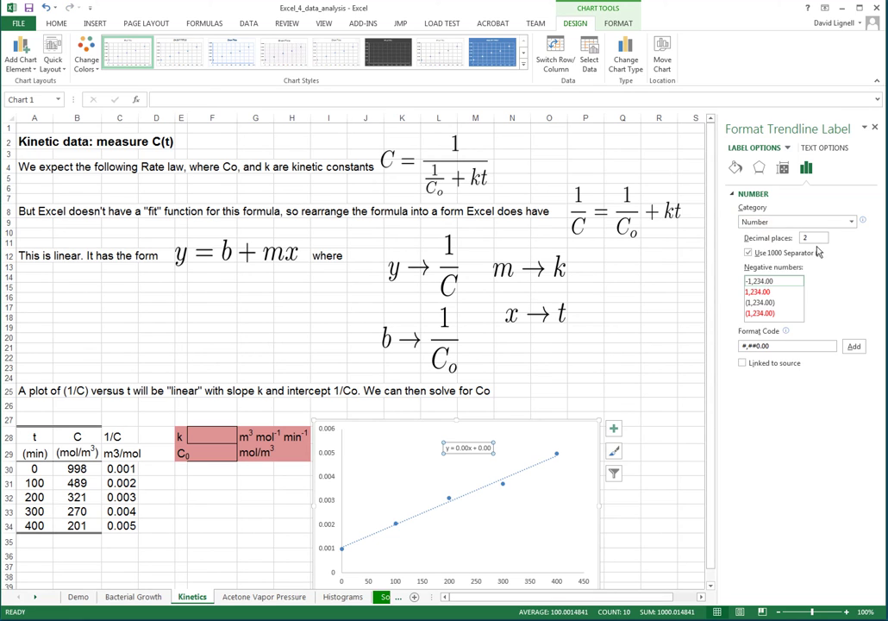
double_click(804, 238)
text(4)
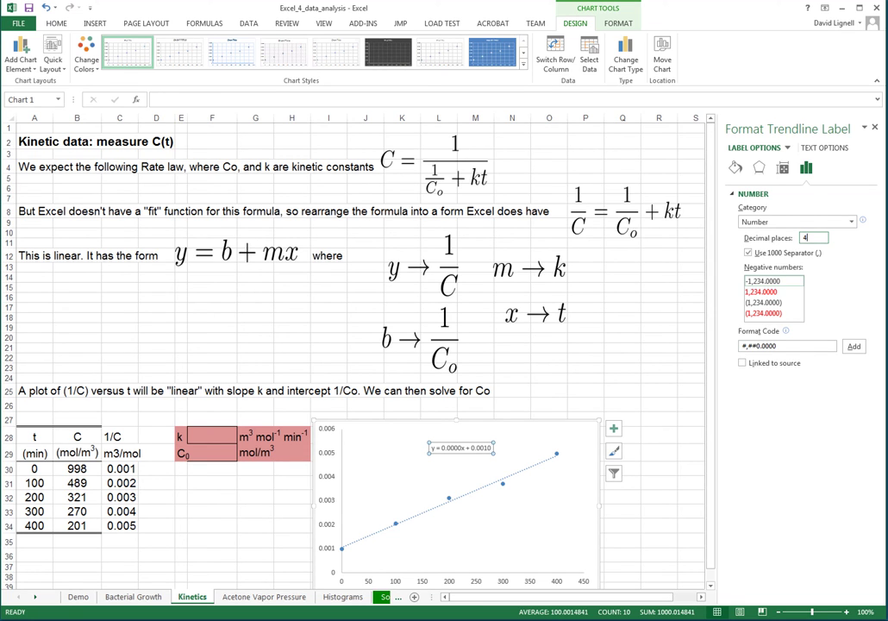
click(851, 221)
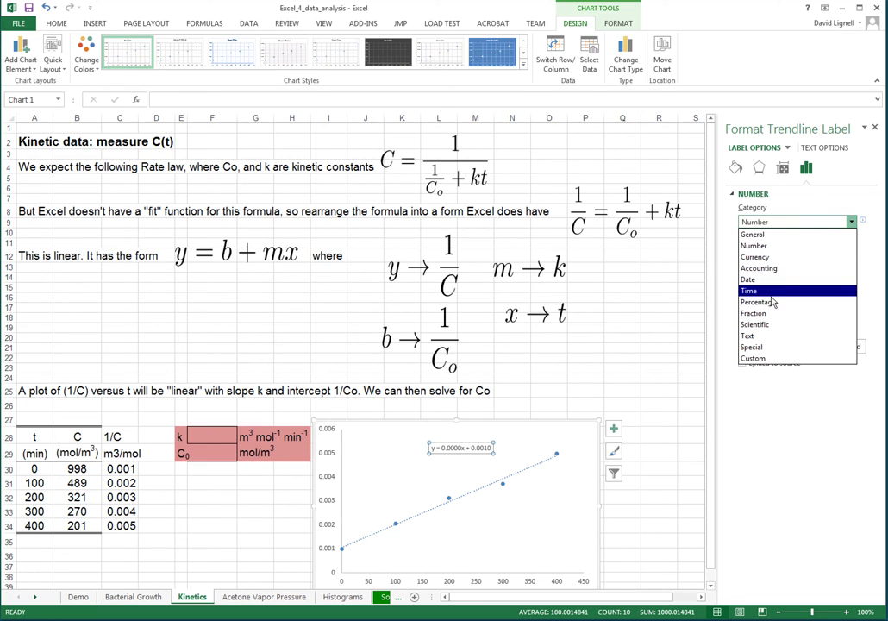
click(774, 324)
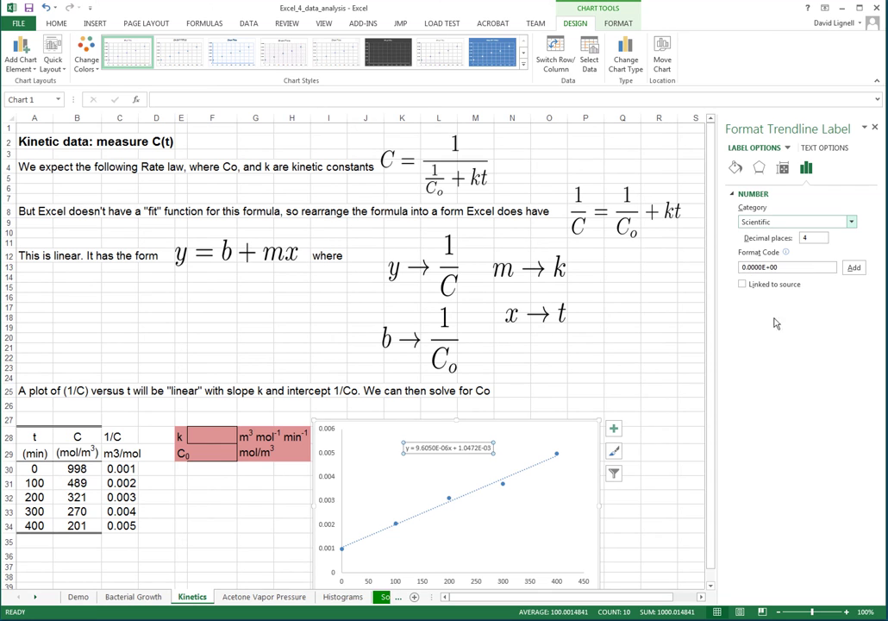
Step: Enlarge the trendline equation label's font to size 14
click(607, 390)
click(483, 449)
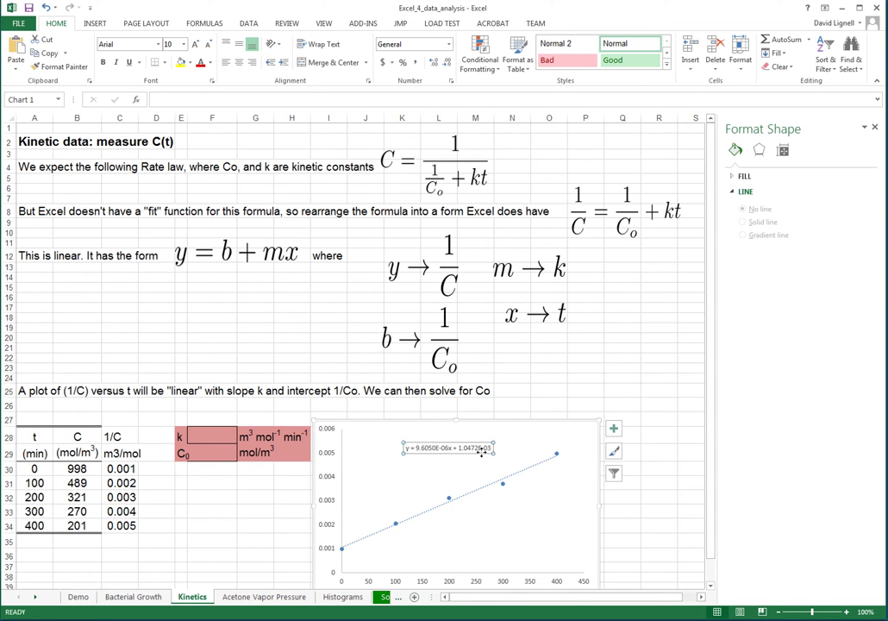
click(57, 24)
click(196, 45)
click(197, 45)
click(197, 46)
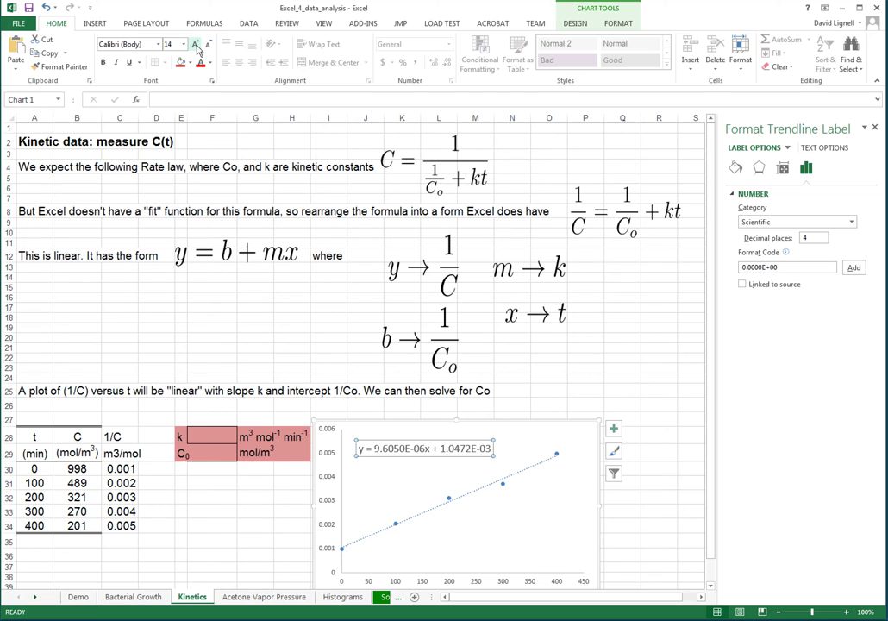
click(572, 391)
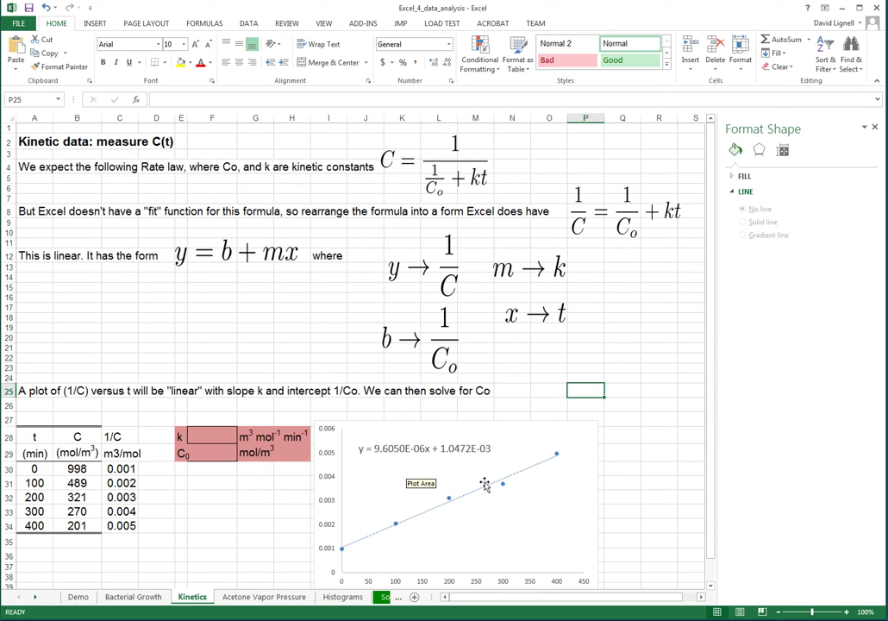
Step: Enter the fitted slope 9.6050E-6 as the rate constant k in F28
click(449, 500)
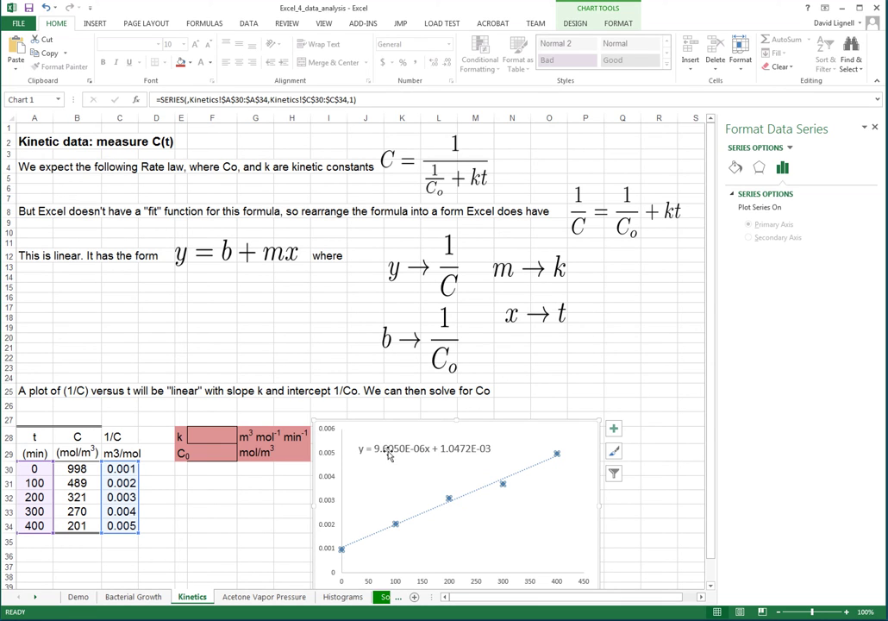
click(209, 440)
text(9.6050)
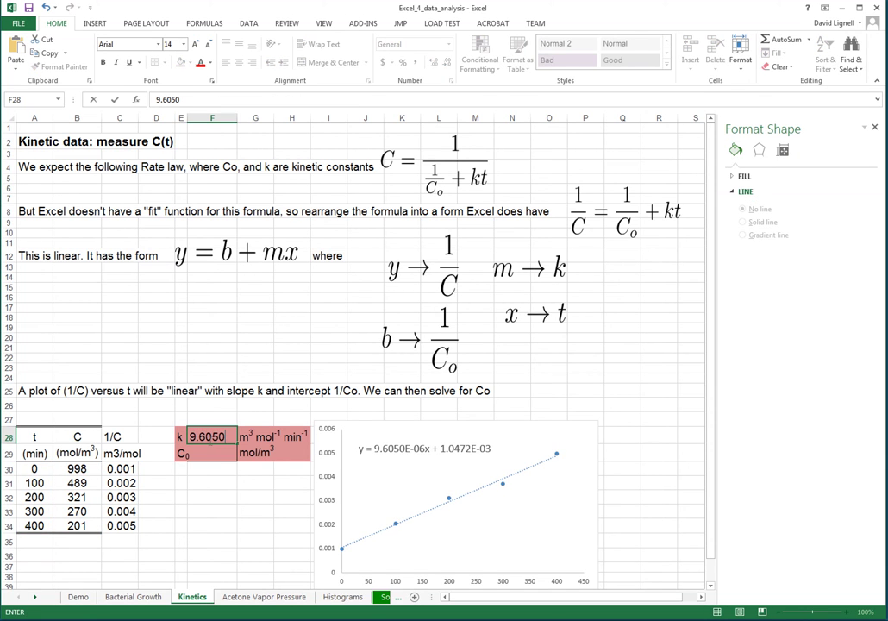
text(E-06)
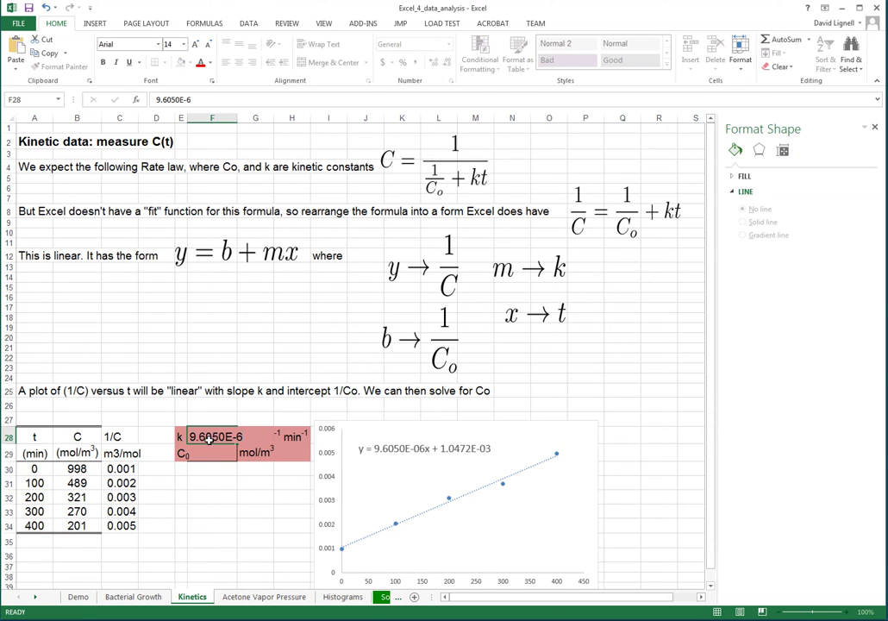
key(Return)
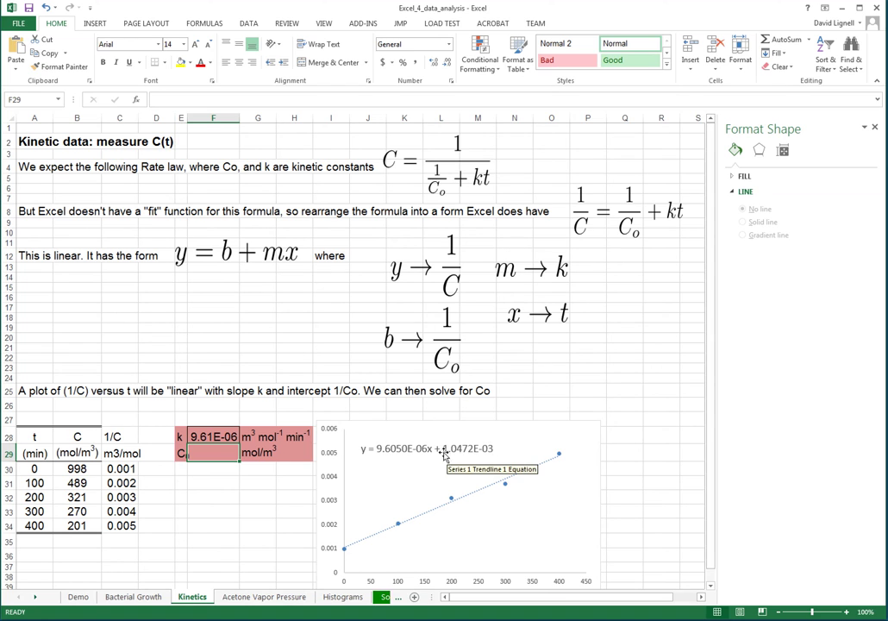
Step: Calculate C0 from the fitted intercept by entering =1/1.0472E-3 in F29
text(=1/1.0472E)
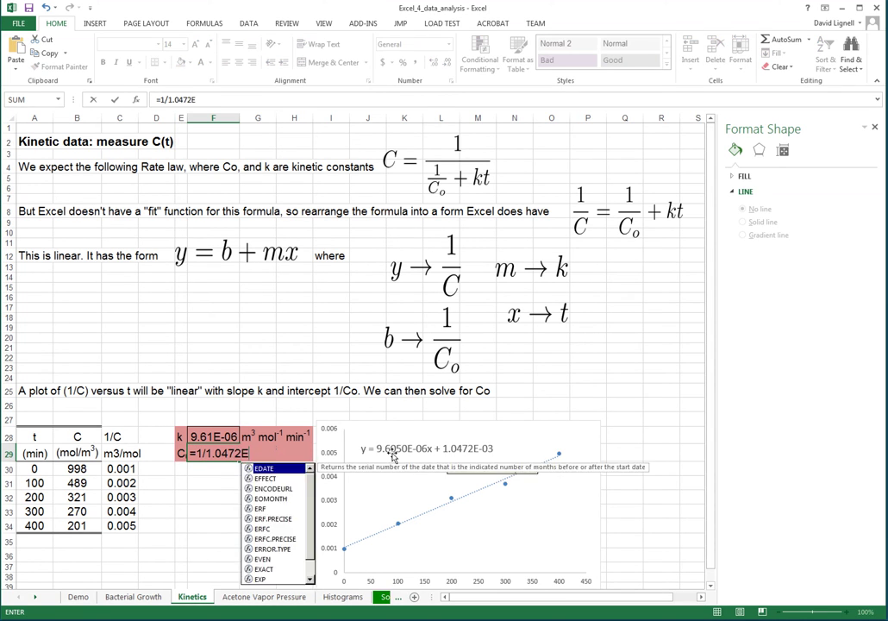
text(-3)
key(Return)
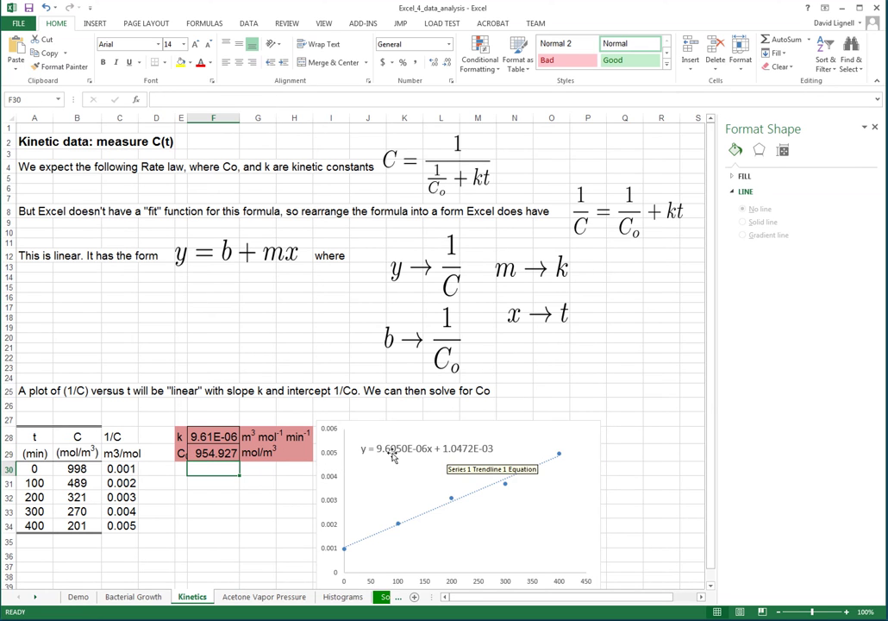
Step: Switch to the Acetone Vapor Pressure sheet and widen column B so the Measured Vapor Pressure heading wraps between whole words
click(255, 479)
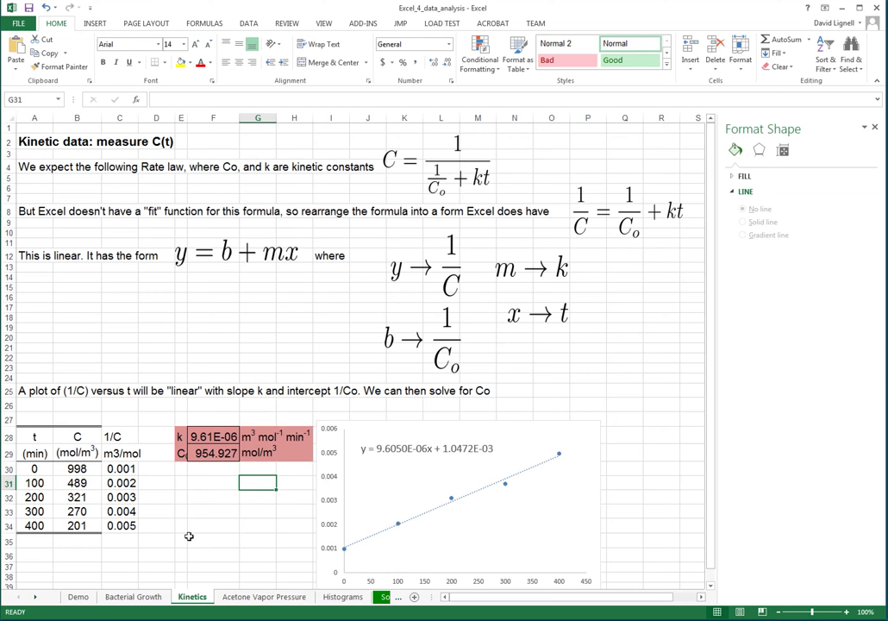
click(248, 598)
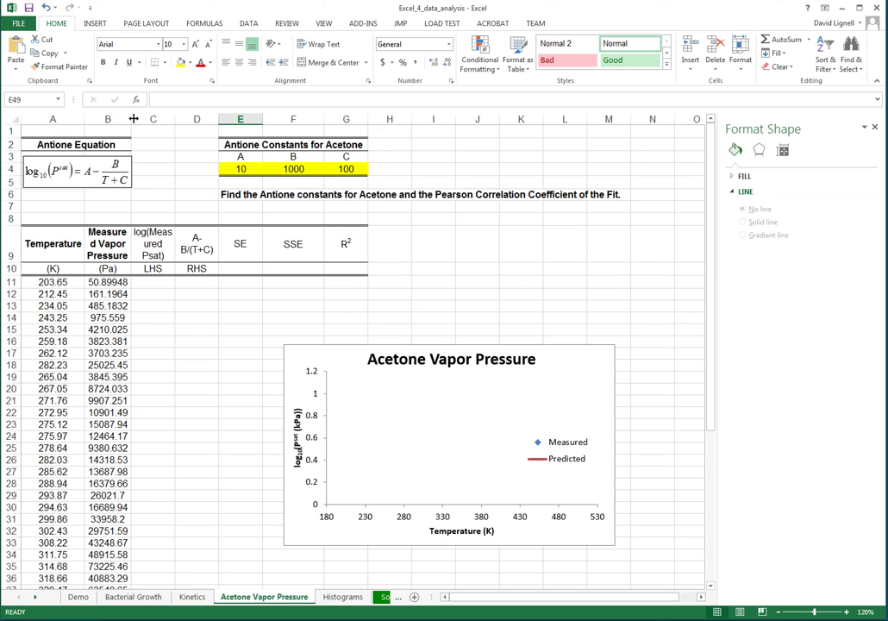
drag(131, 119, 141, 120)
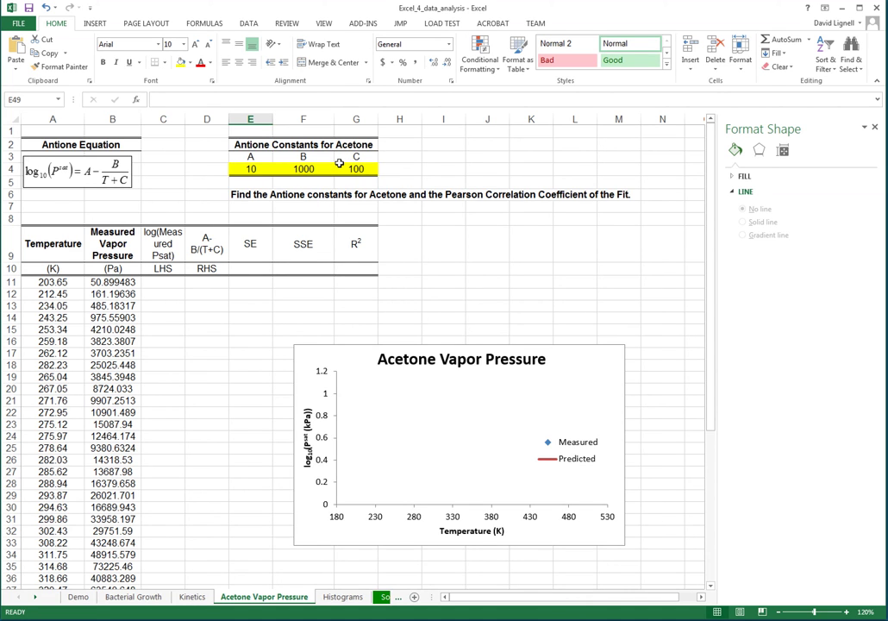
Step: Calculate the log of the measured vapor pressure with =LOG10(B11) in C11 and fill it down the LHS column
click(163, 287)
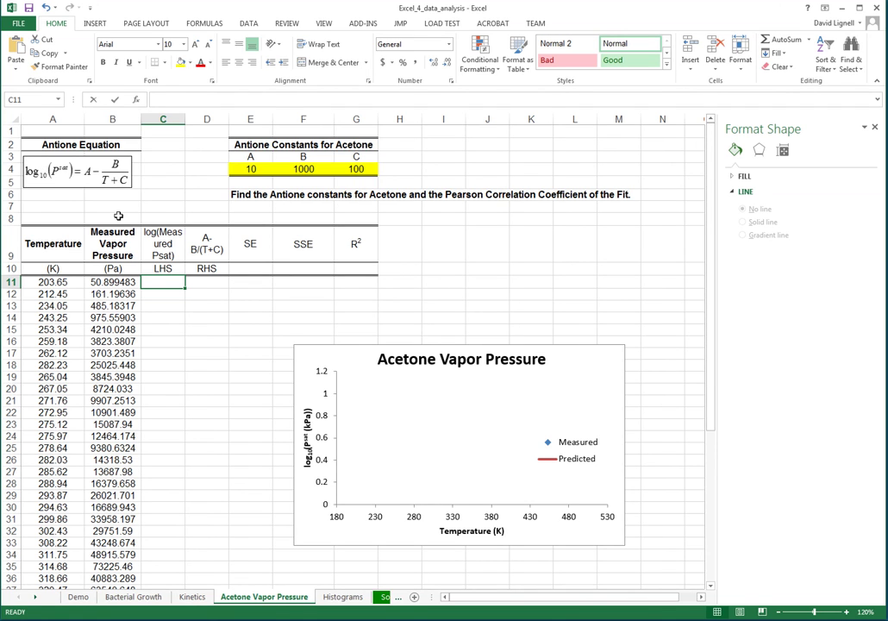
text(=log10()
key(Left)
text())
key(Return)
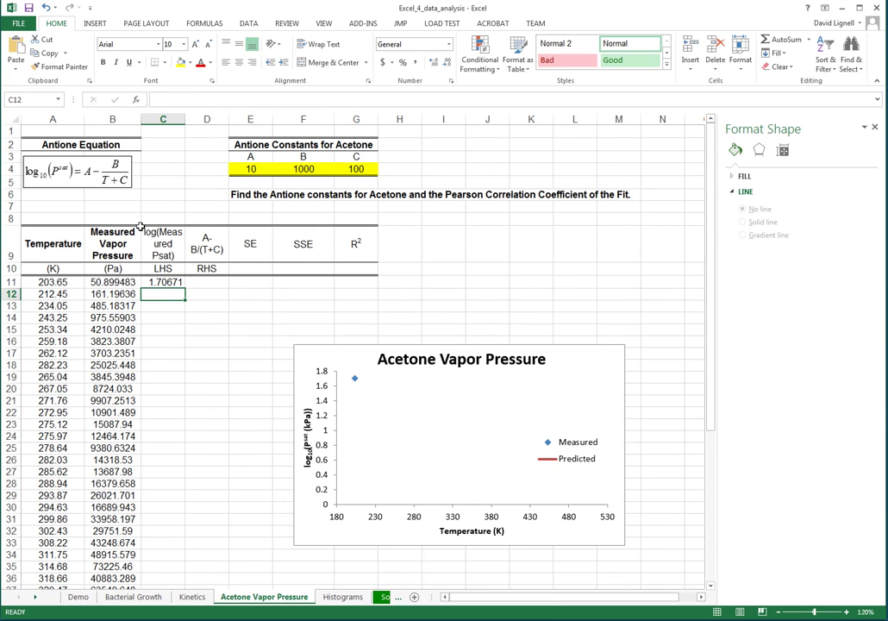
click(169, 283)
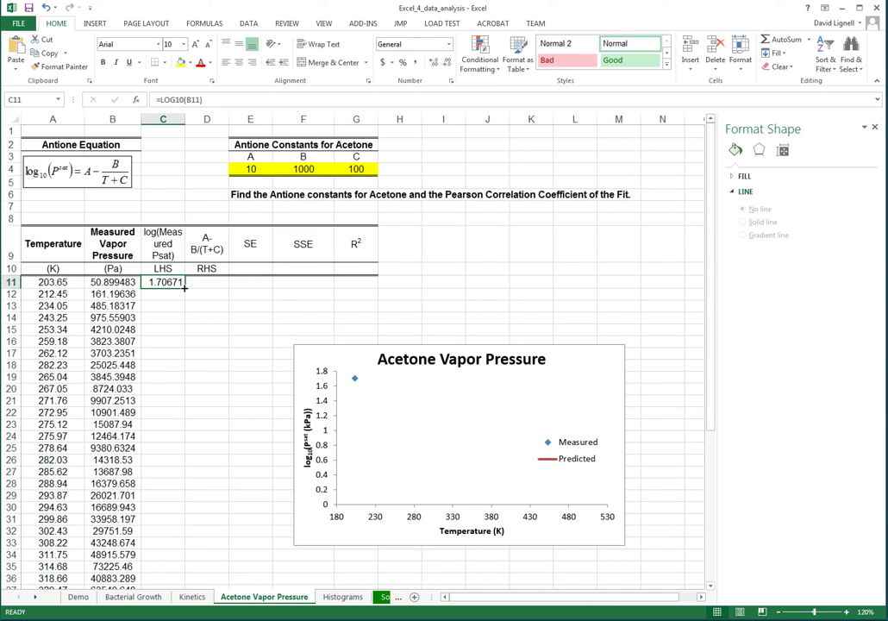
double_click(184, 288)
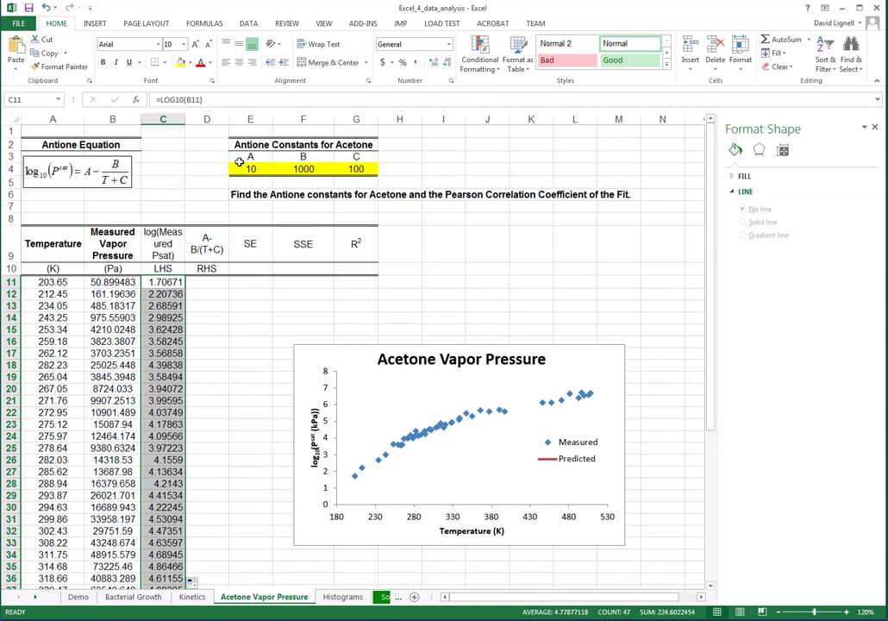
Step: Enter the Antoine expression =A-B/(A11+C_) in D11, referencing the named constants, and fill it down the RHS column
click(220, 282)
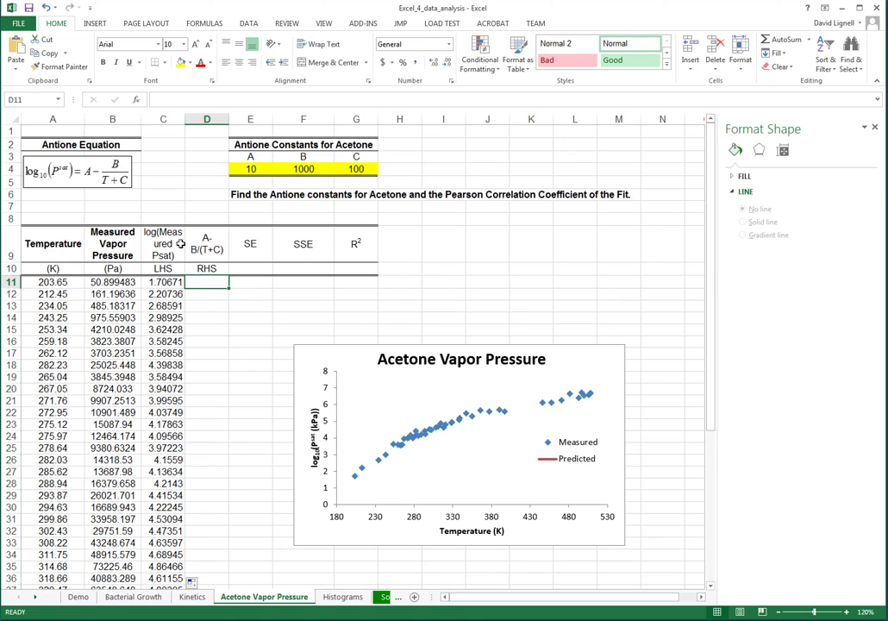
text(=)
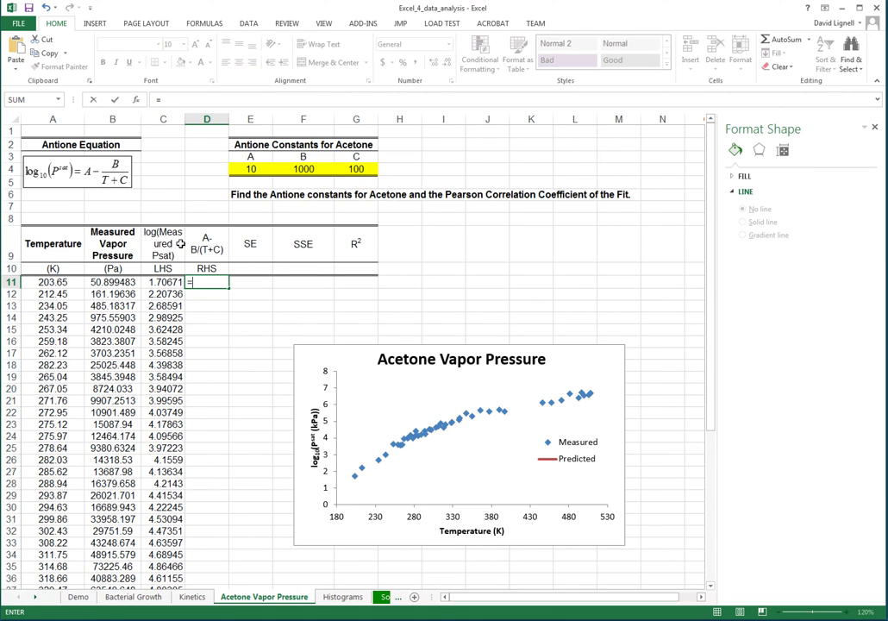
click(256, 169)
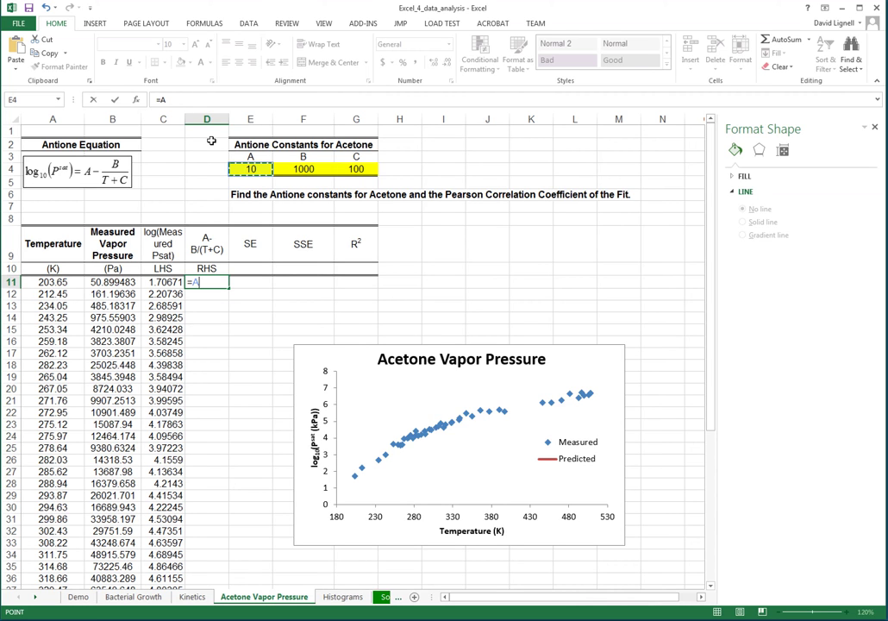
text(-)
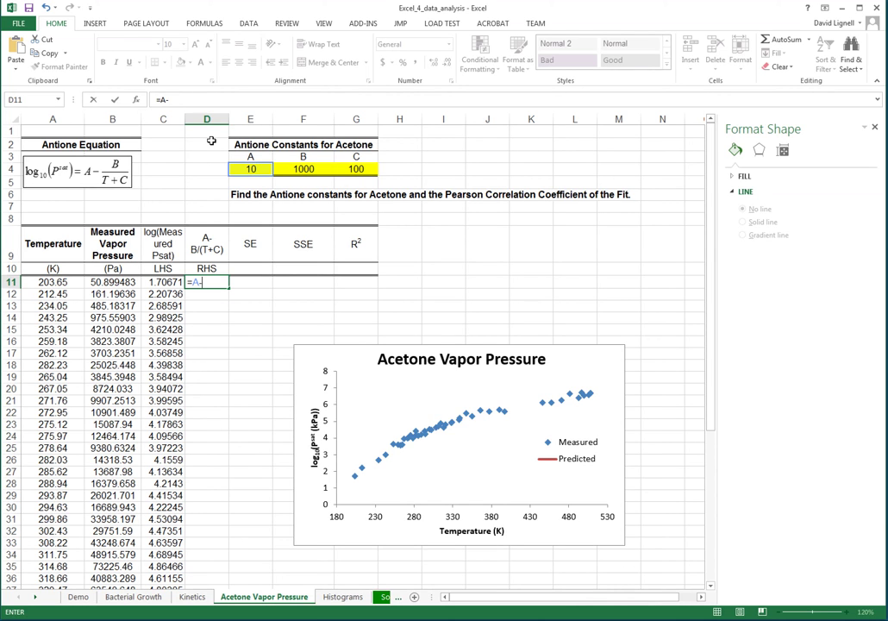
click(298, 170)
text(/()
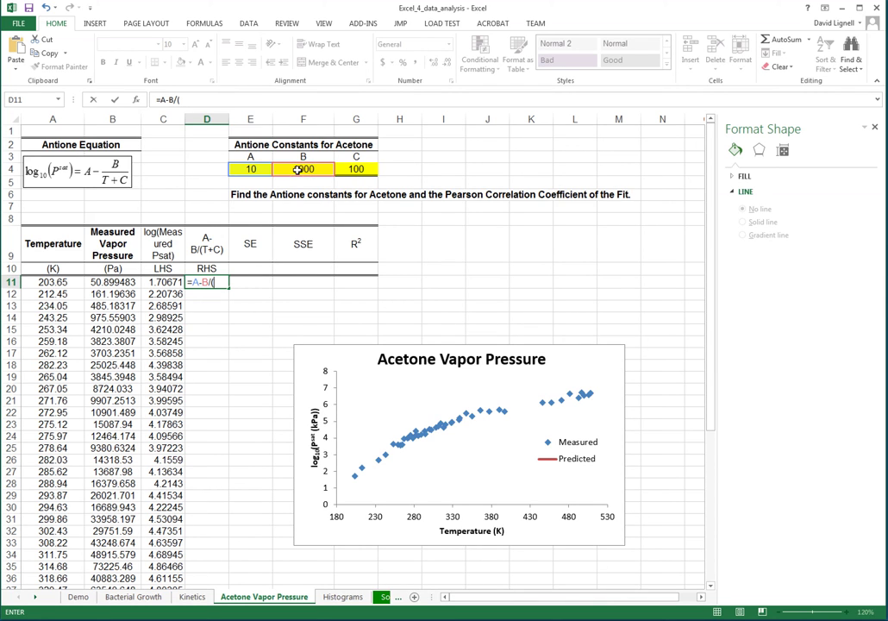
click(55, 282)
text(+)
click(359, 170)
text())
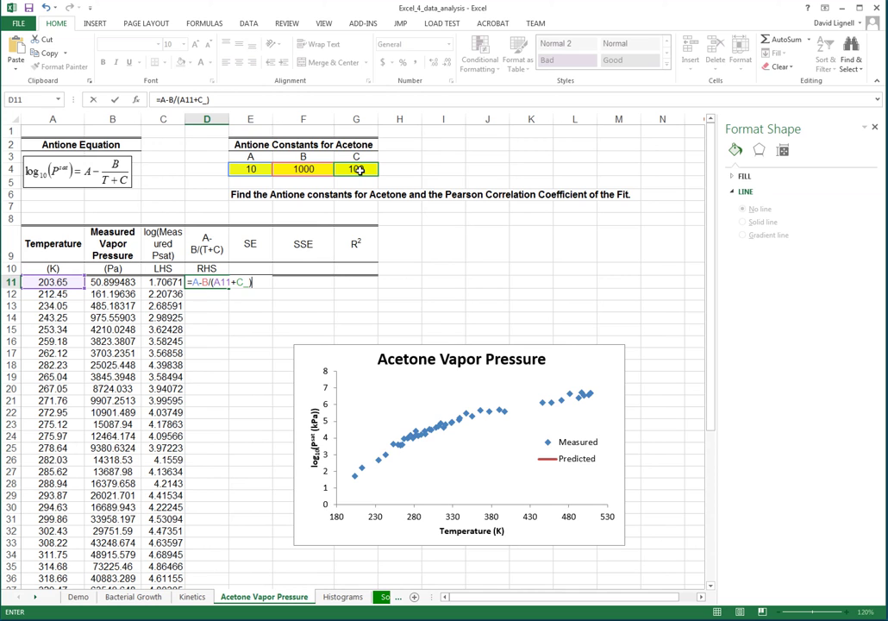
key(ctrl+Return)
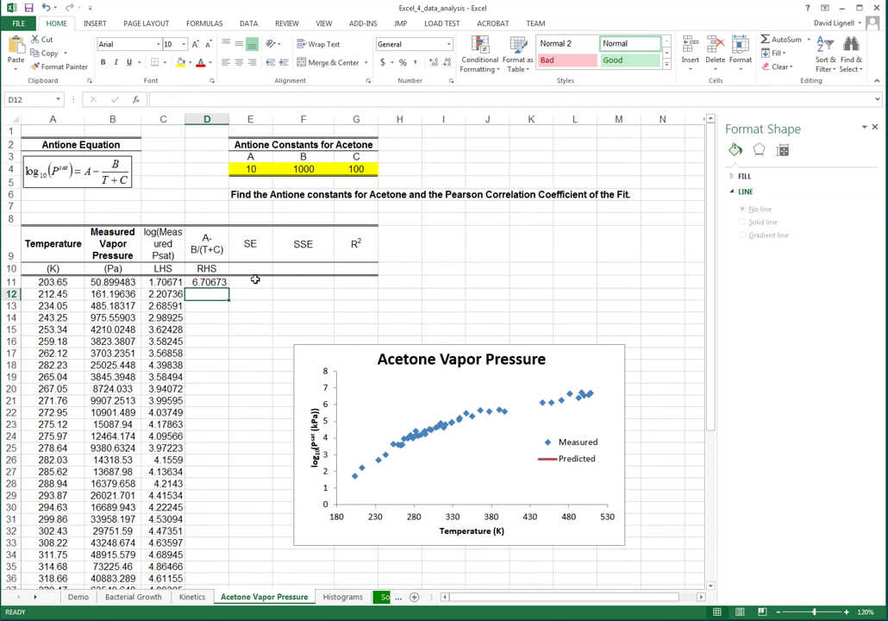
double_click(228, 288)
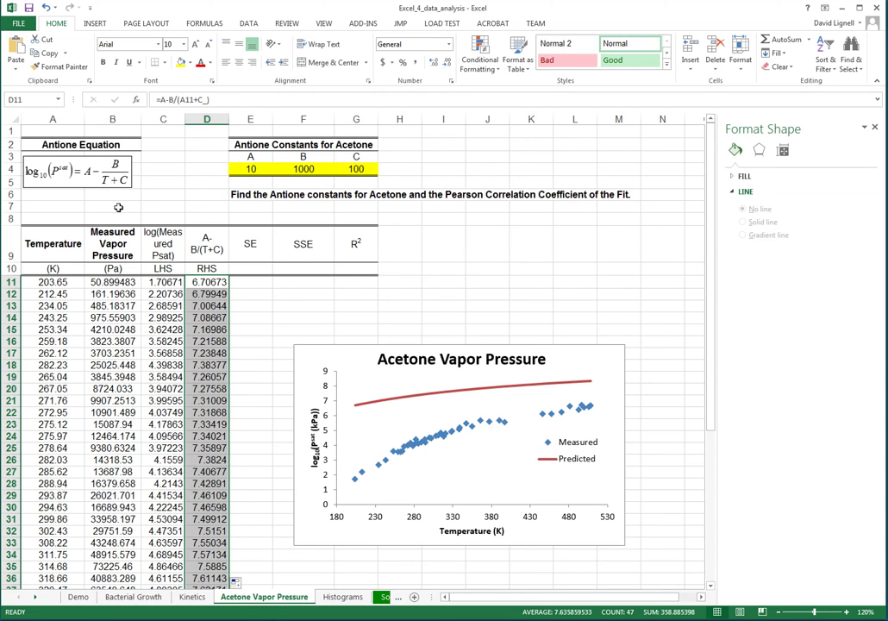
Step: Try 5 and 7 as guesses for constant A in E4, and 500 for constant B in F4
click(251, 172)
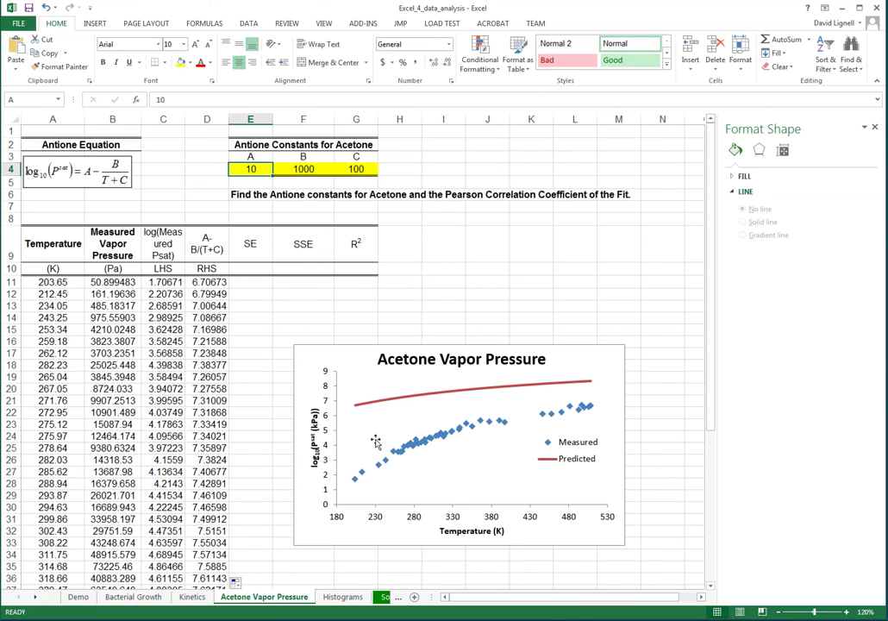
text(5)
key(Return)
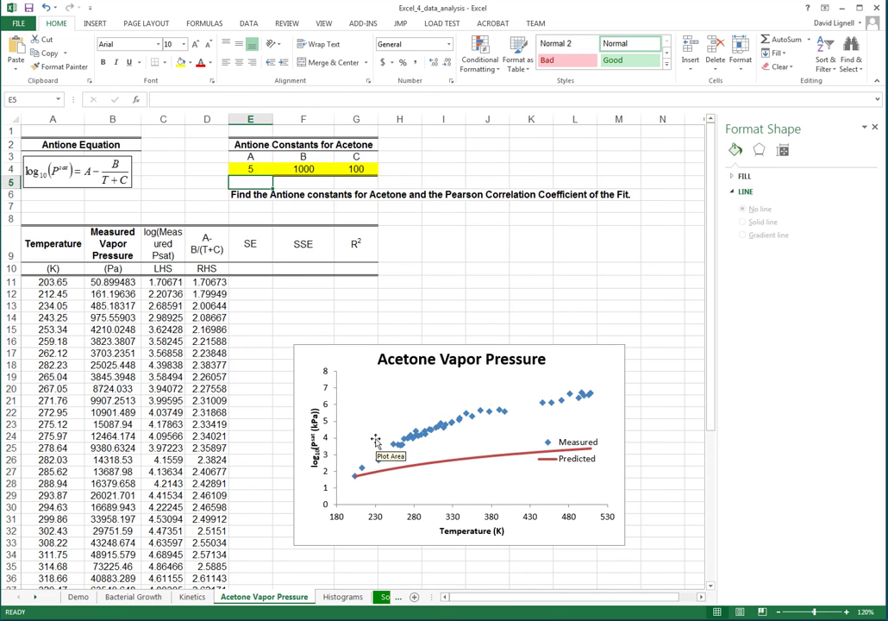
click(254, 168)
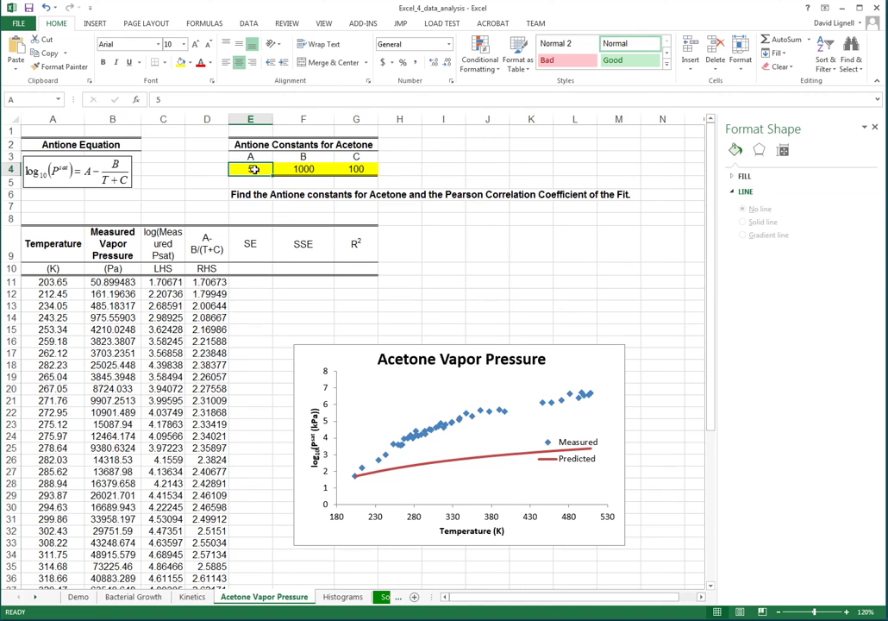
text(7)
key(Return)
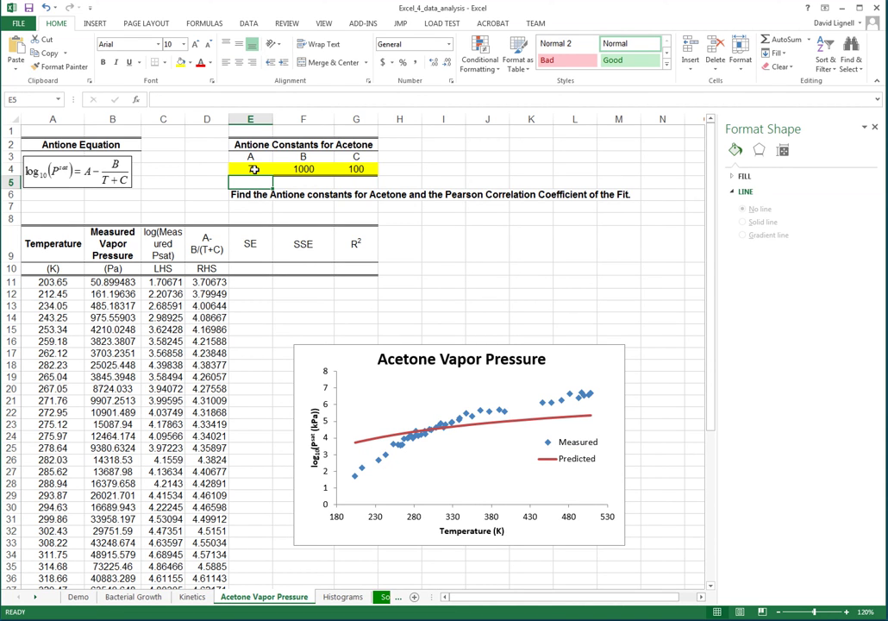
click(290, 169)
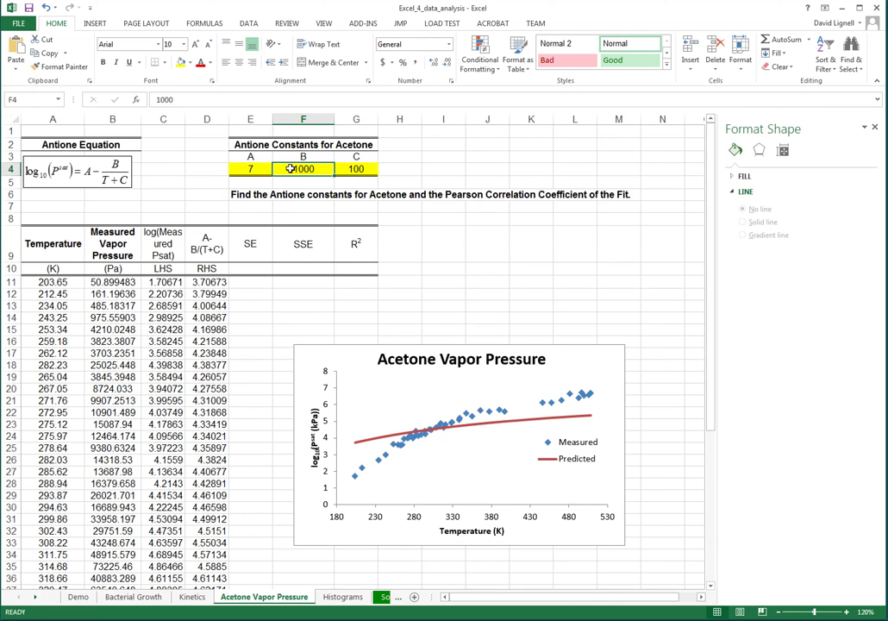
text(500)
key(Return)
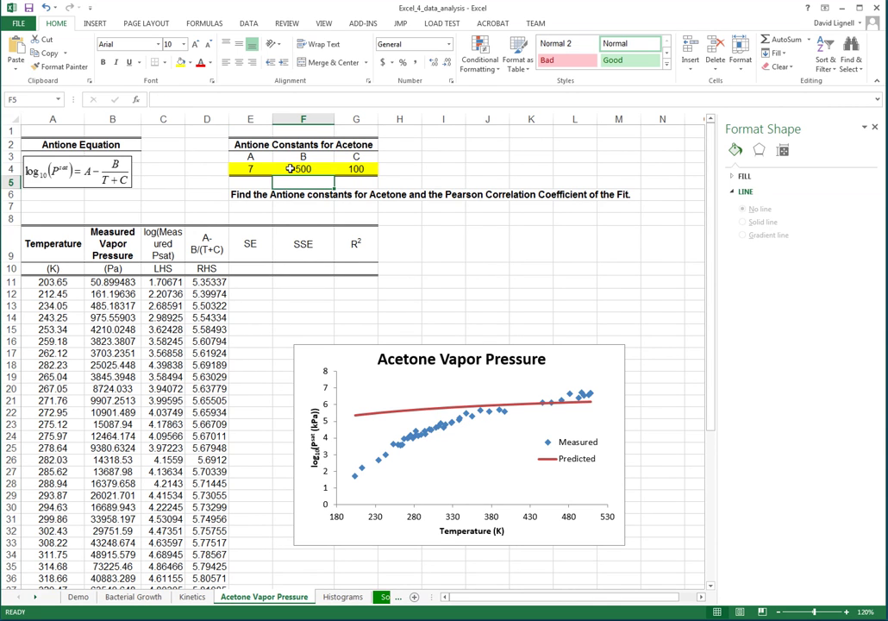
Step: Set the initial guesses to 2000 for constant B in F4 and 9 for constant A in E4
click(290, 169)
text(2000)
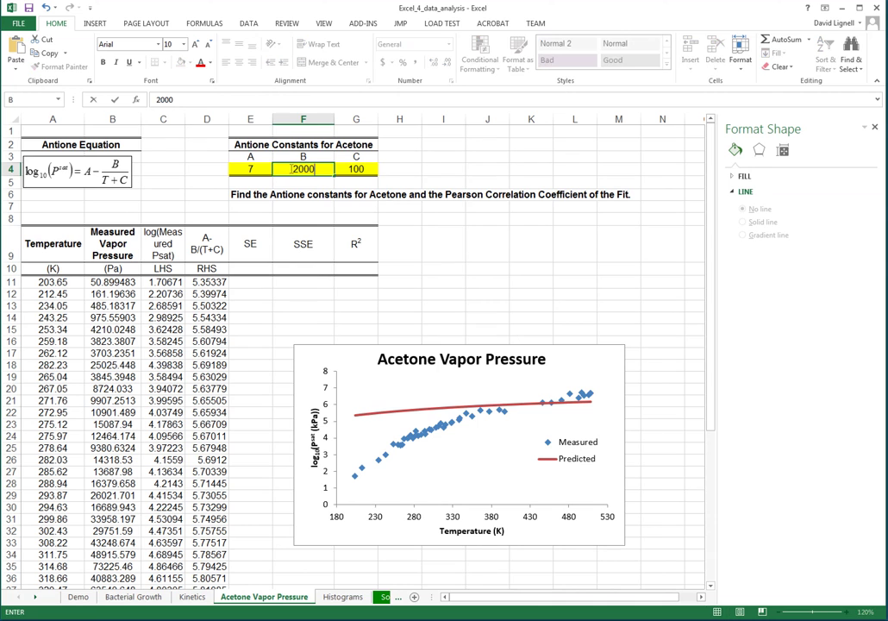
key(Return)
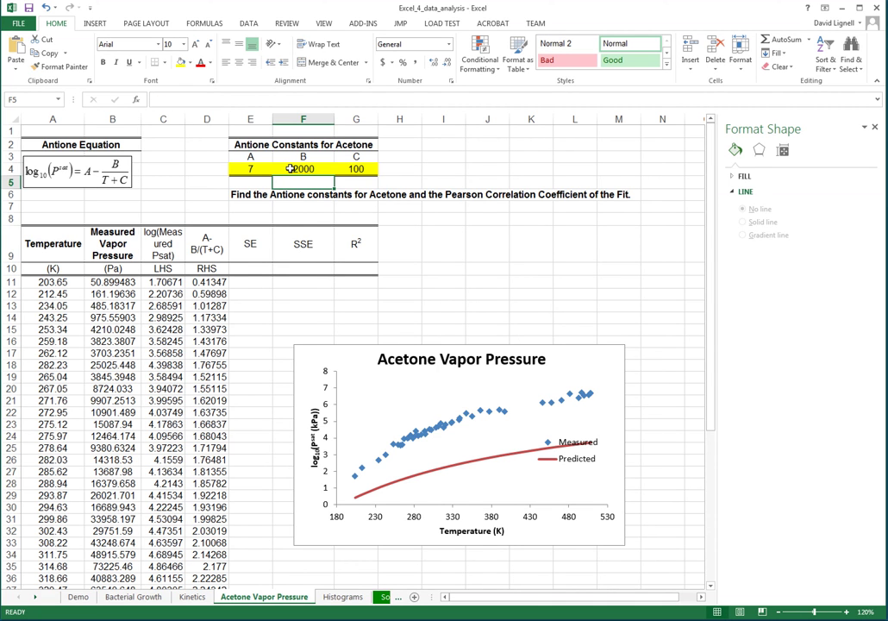
click(267, 170)
key(BackSpace)
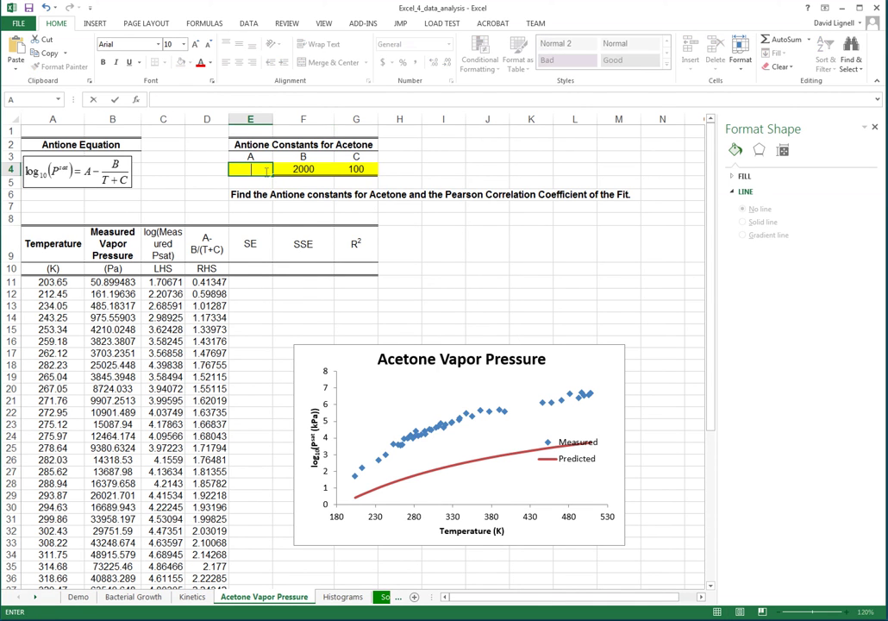
text(9)
key(Return)
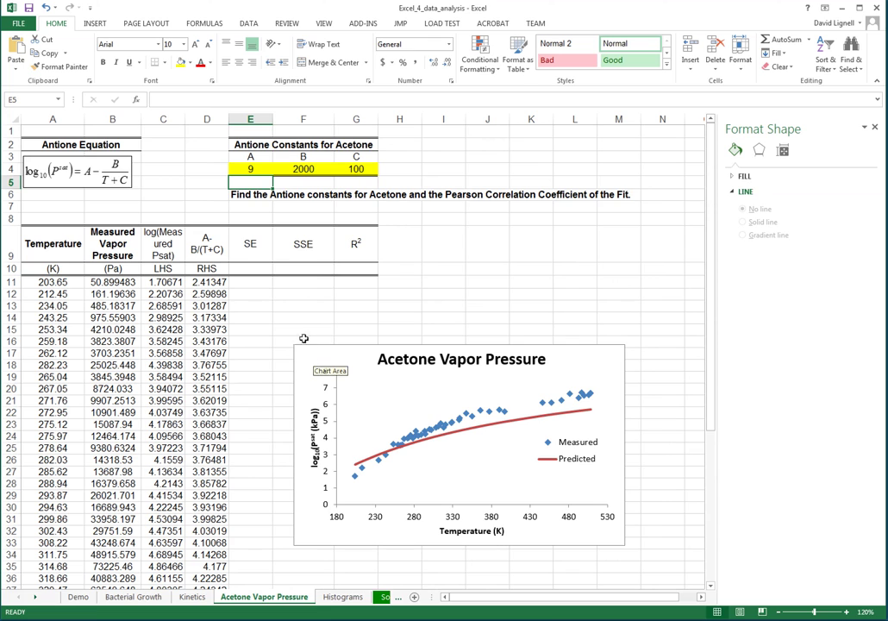
Step: Calculate the squared error with =(C11-D11)^2 in E11 and fill it down the SE column
click(258, 286)
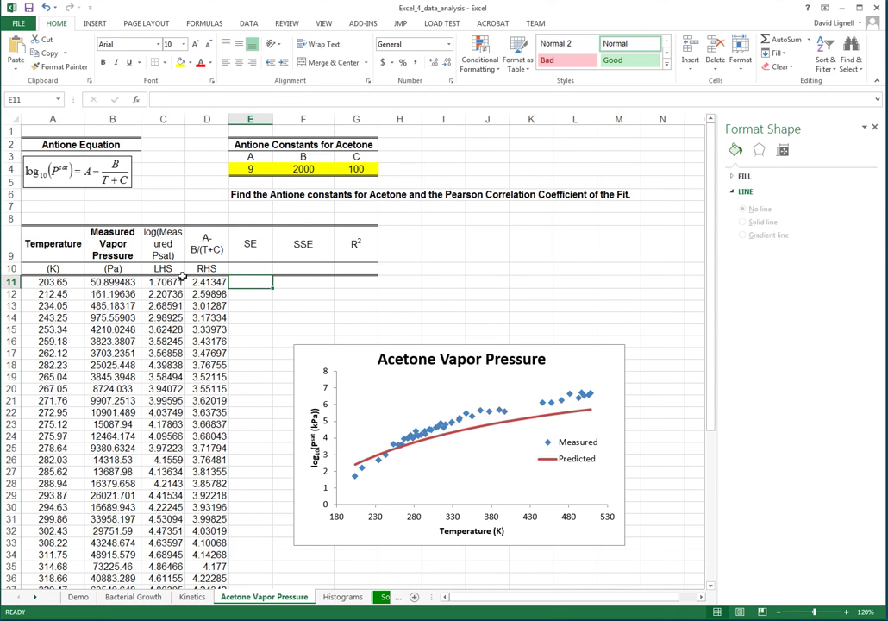
click(205, 141)
text(=)
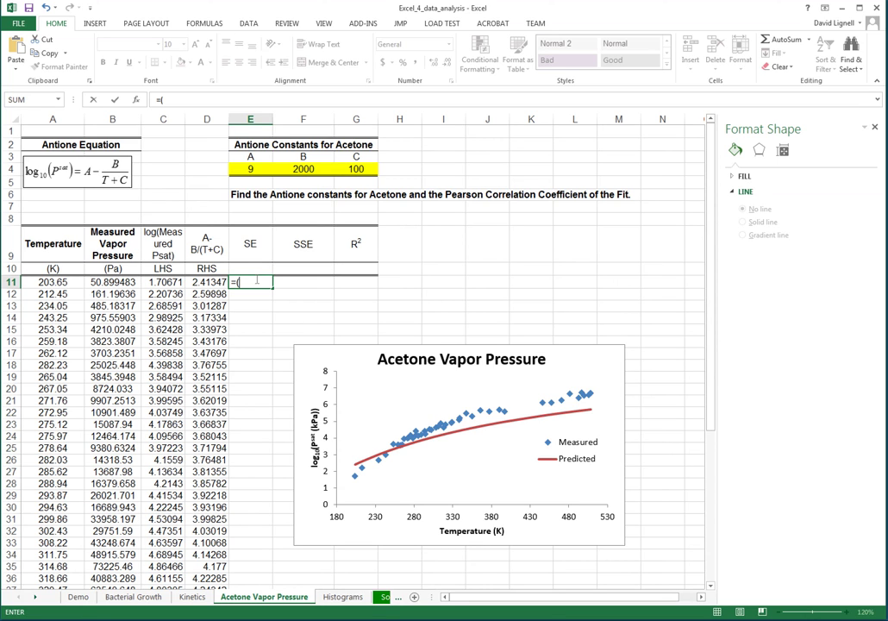
text(()
key(Left)
key(Left)
text(-)
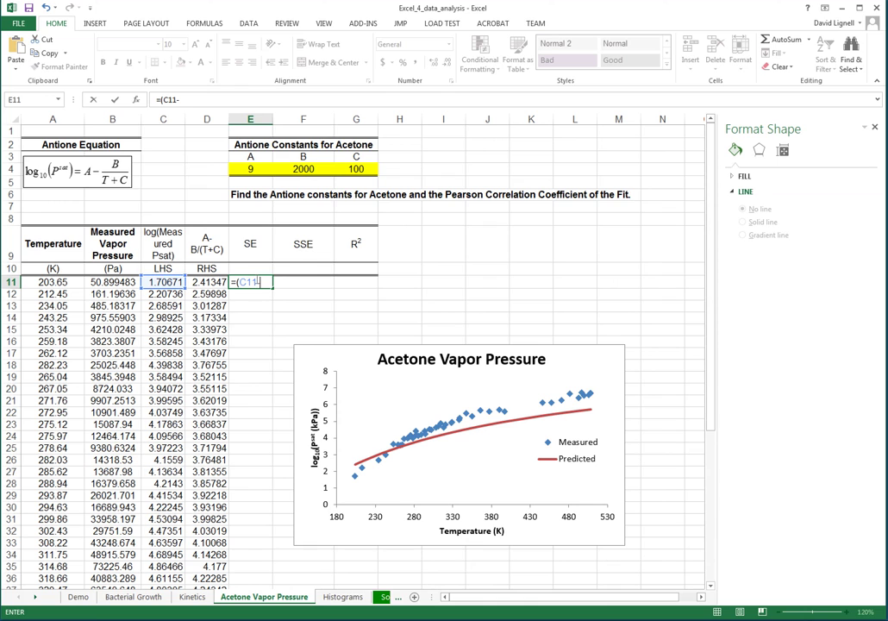
key(Left)
text()^2)
key(Return)
click(269, 285)
double_click(272, 291)
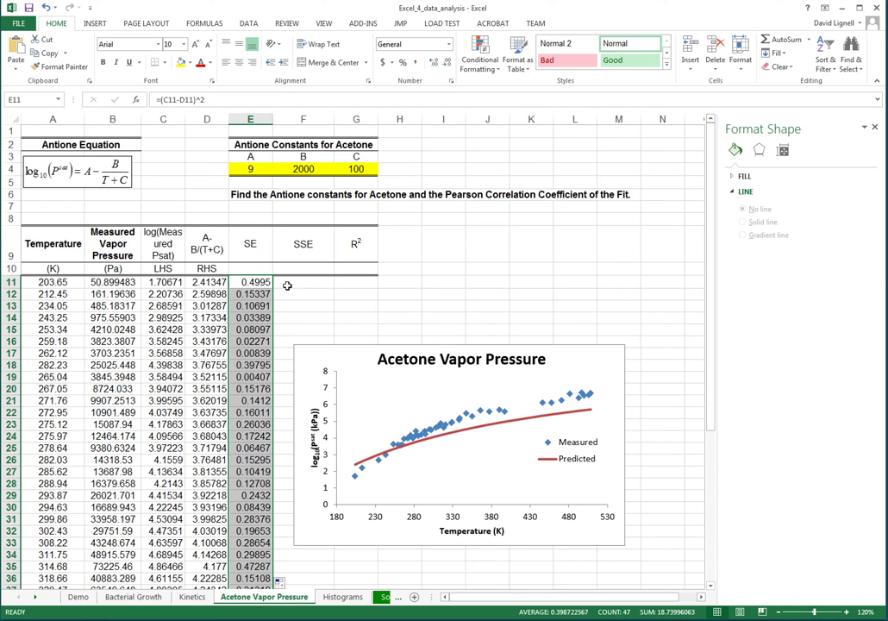
Step: Sum the squared errors by entering =SUM(E11:E57) in F11 under SSE
click(287, 285)
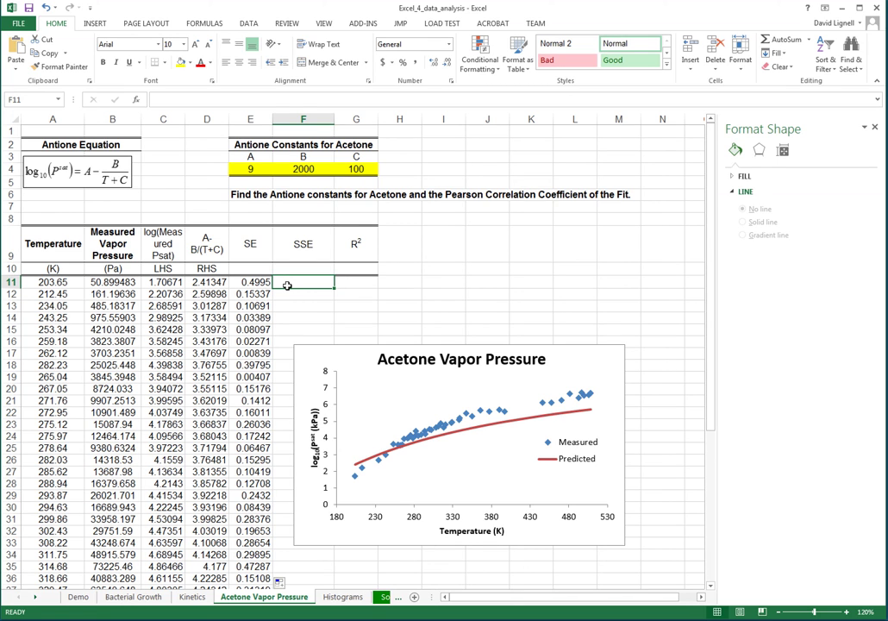
text(=sum()
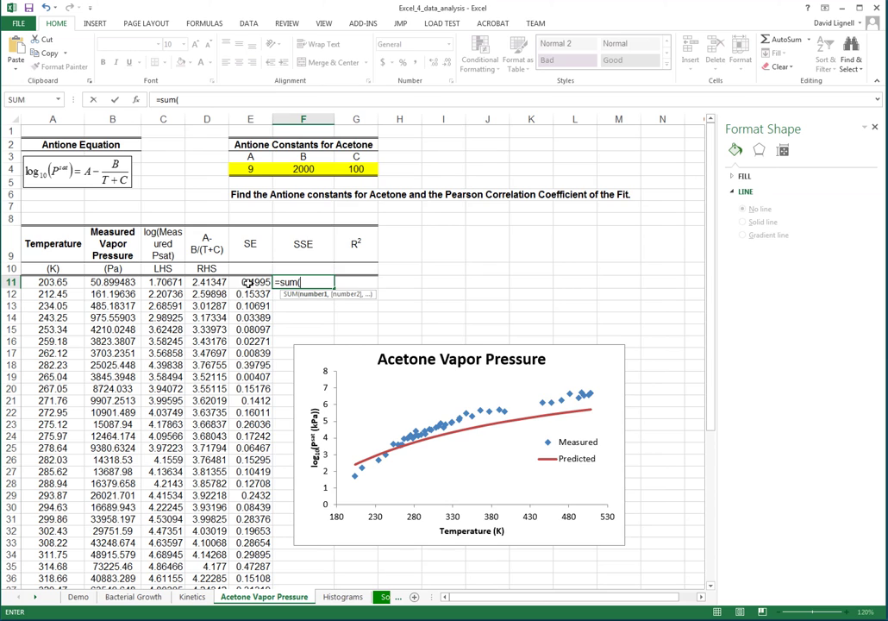
drag(247, 283, 257, 565)
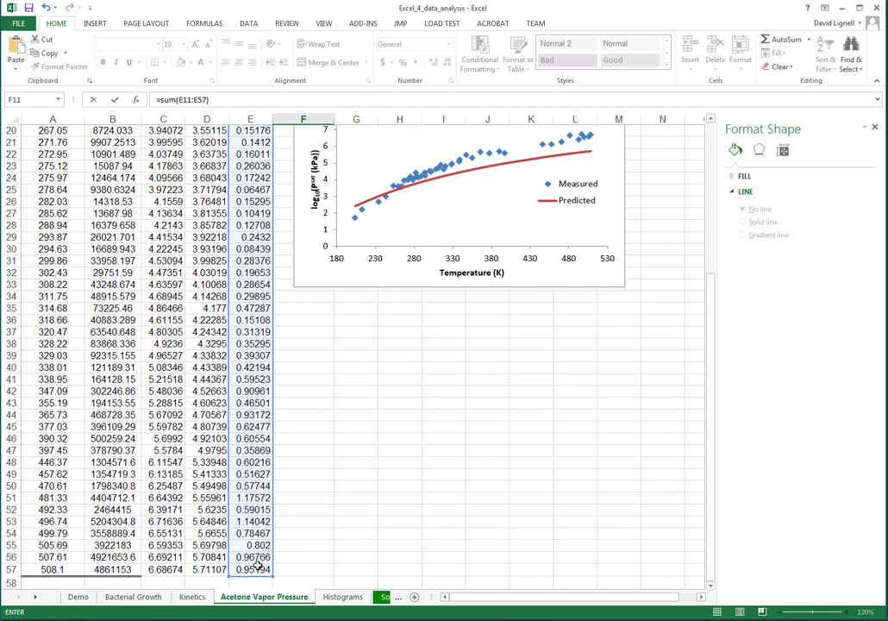
key(Return)
scroll(288, 438, up, 4)
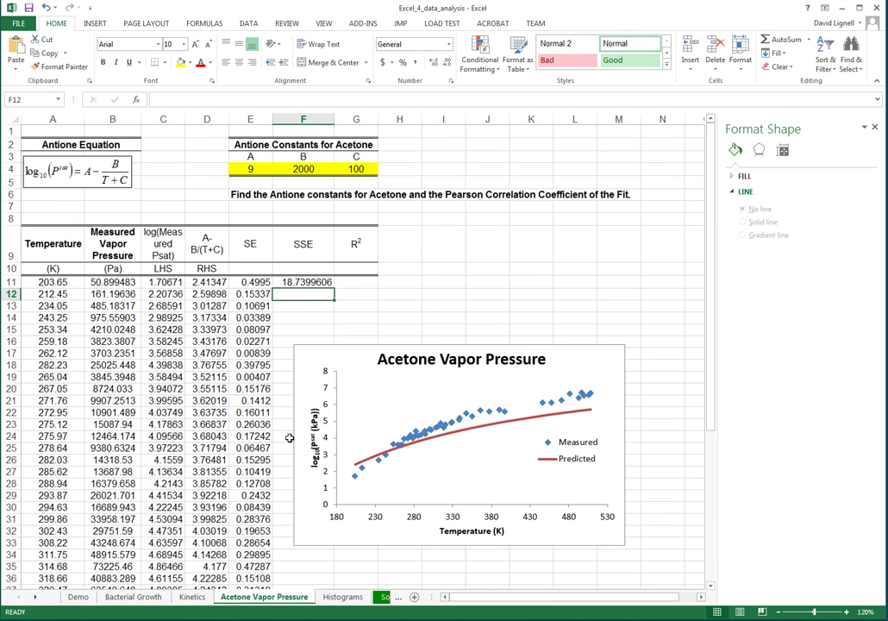
Step: Run Solver to minimize the SSE in F11 by changing the Antoine constants in E4:G4, and keep the solution
click(311, 283)
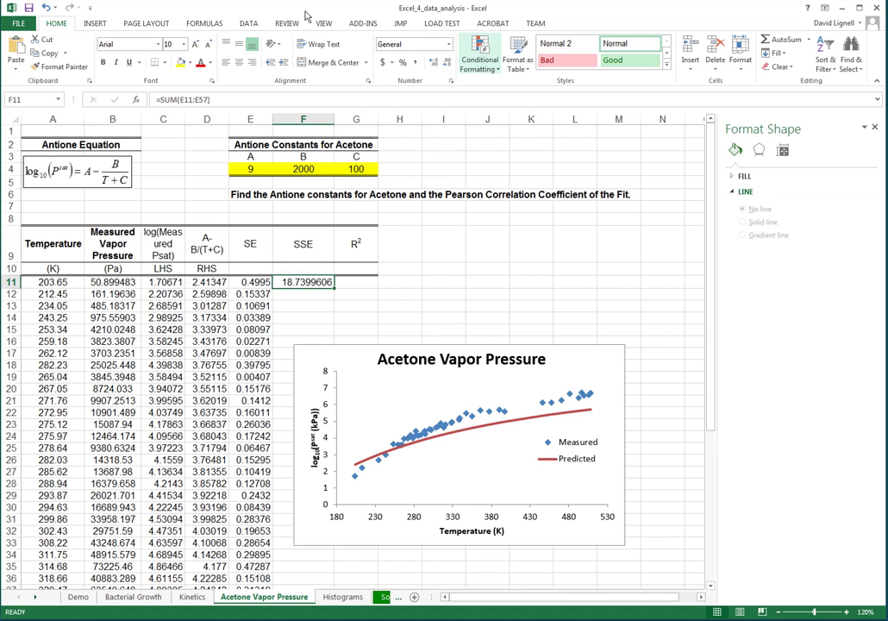
click(250, 23)
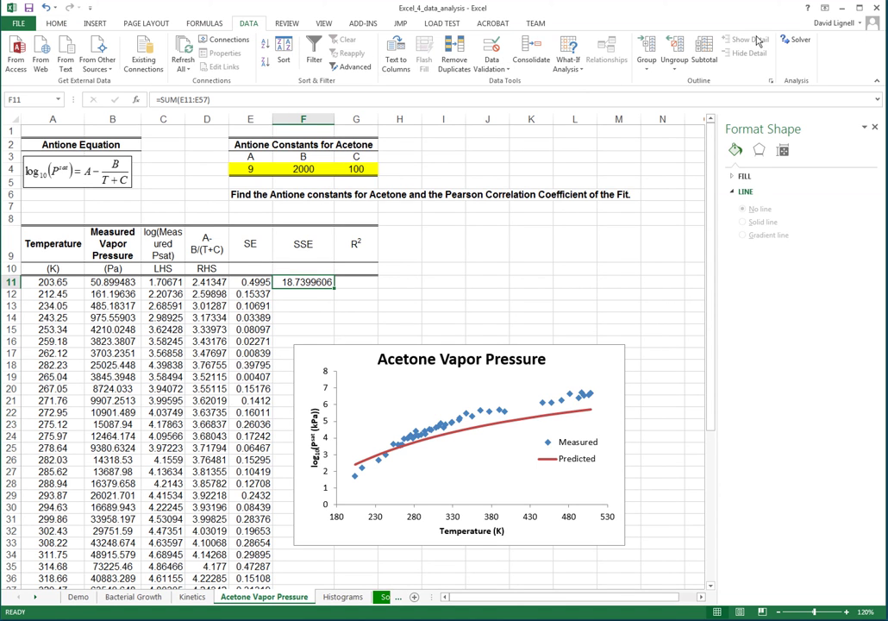
click(798, 41)
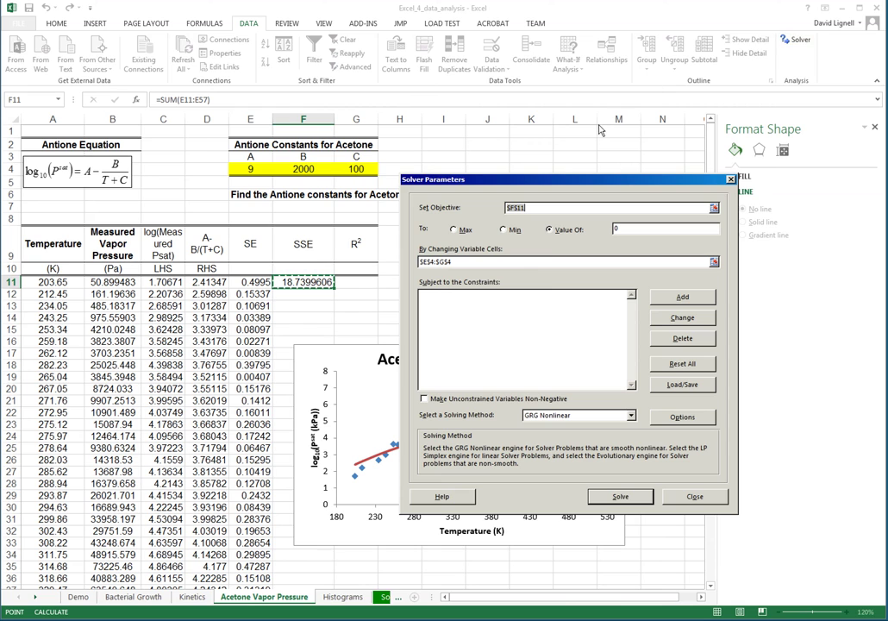
click(506, 230)
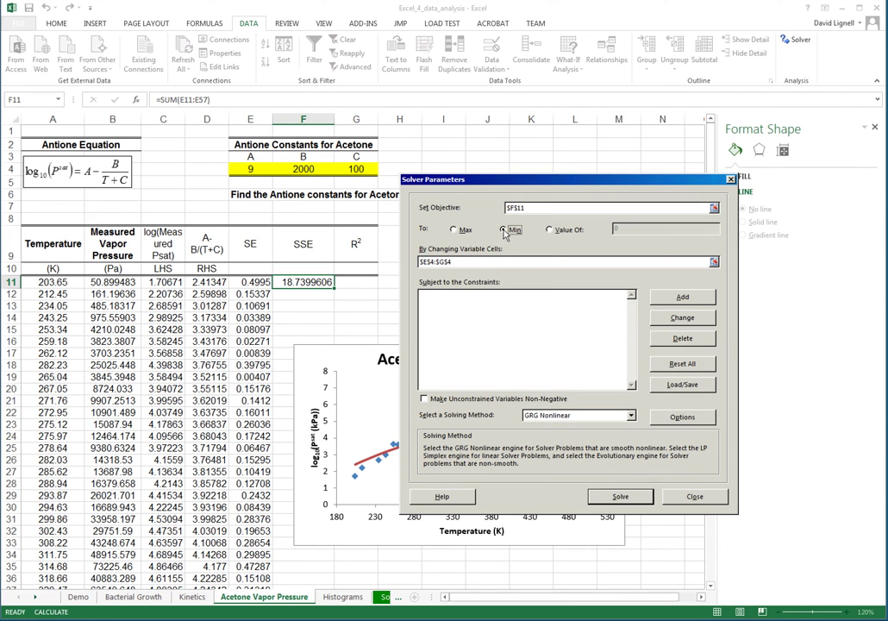
click(714, 264)
click(263, 170)
drag(318, 165, 354, 168)
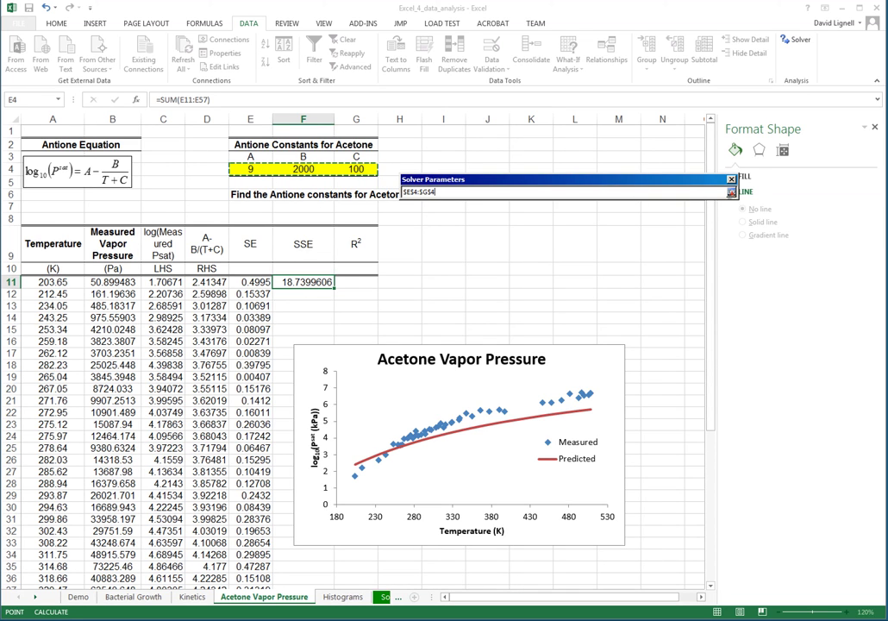
click(732, 195)
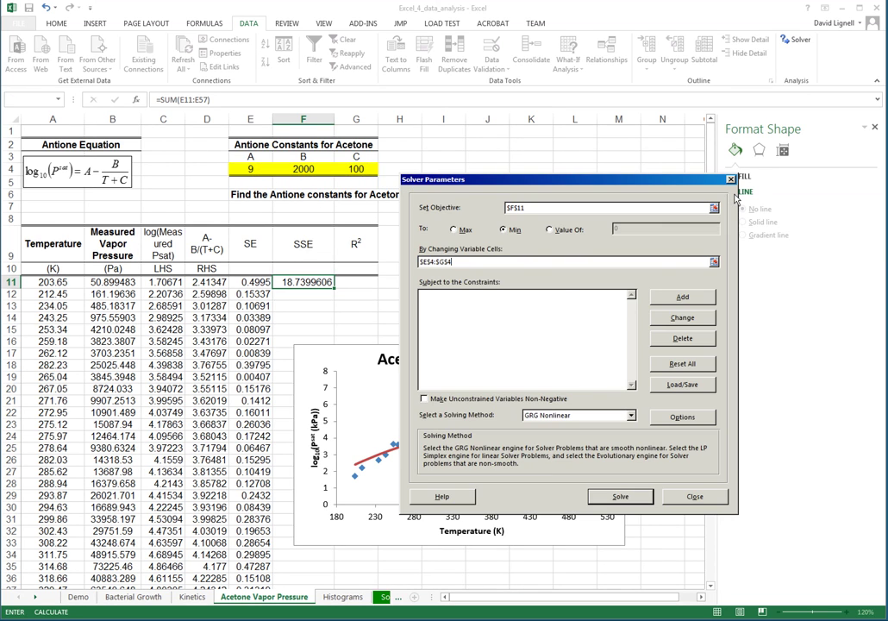
click(636, 503)
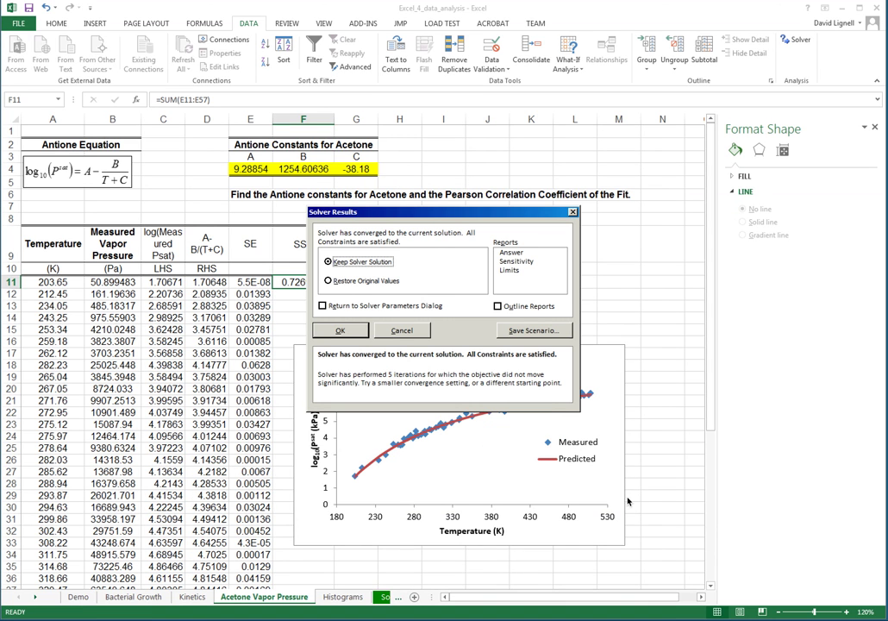
click(351, 330)
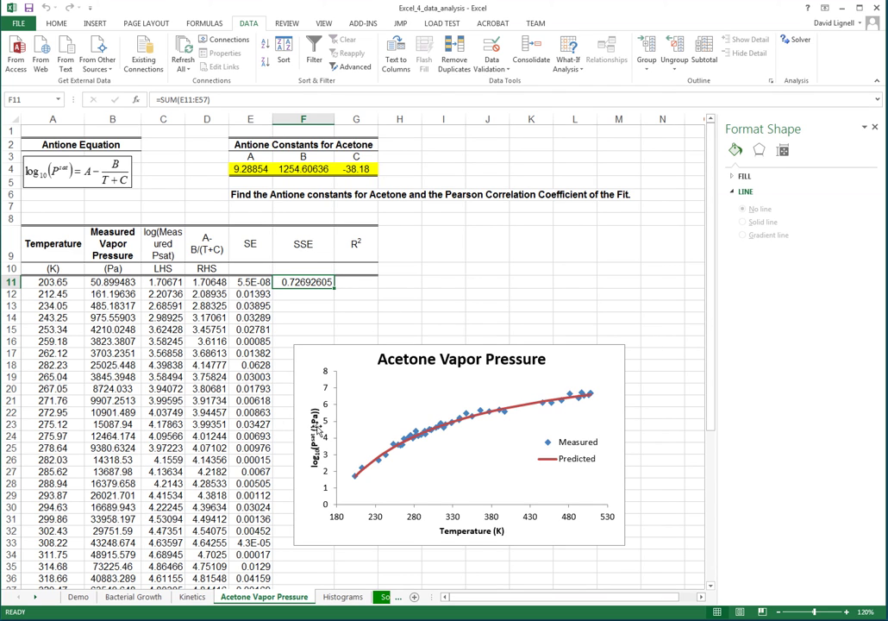
Step: Display the R-squared value for the trendlines on the Demo chart and the Growth of S. Aureus chart
click(78, 597)
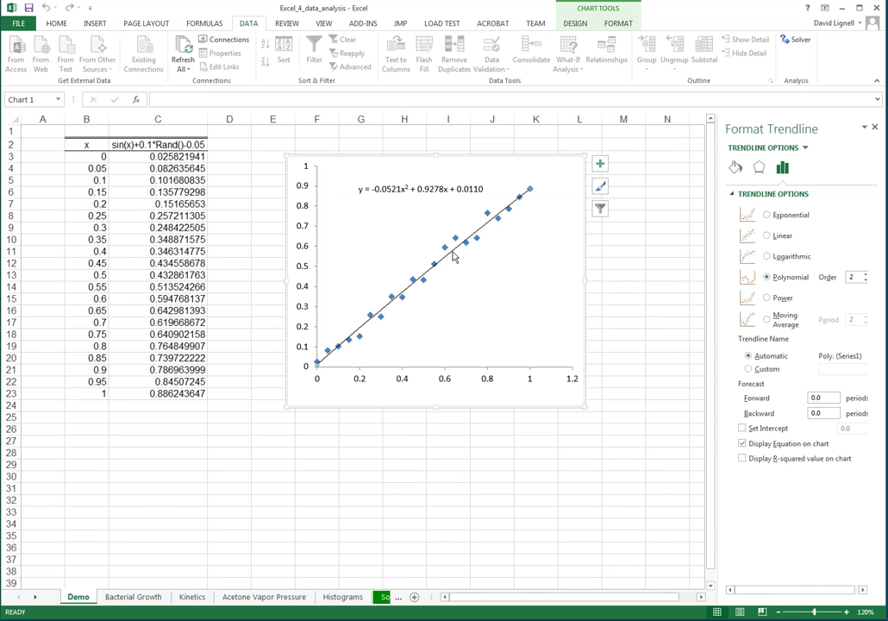
click(742, 459)
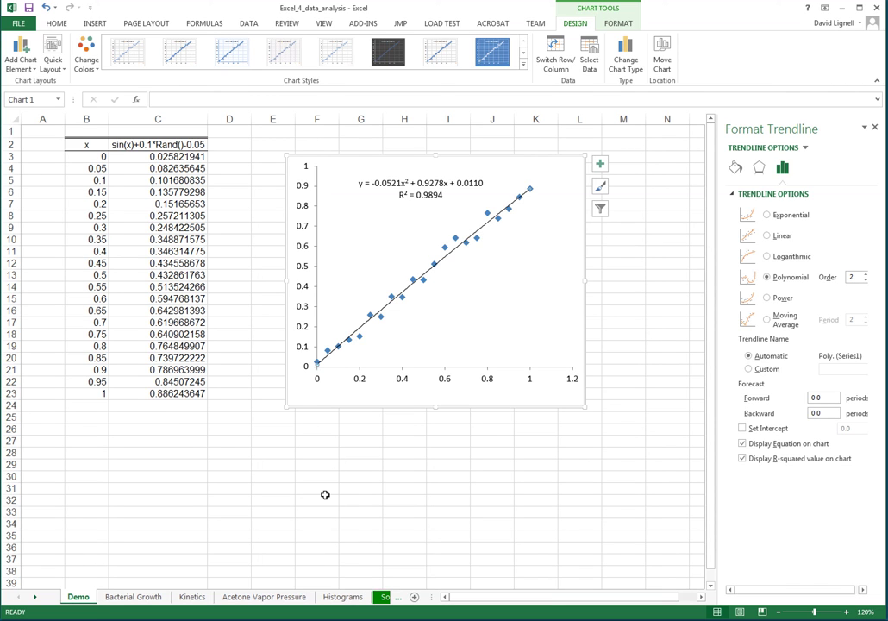
click(134, 597)
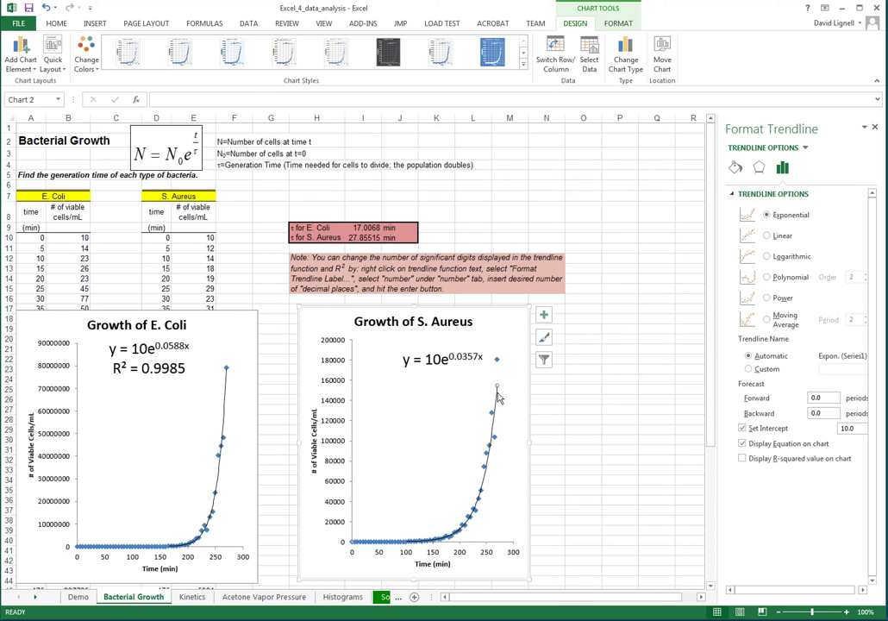
click(744, 460)
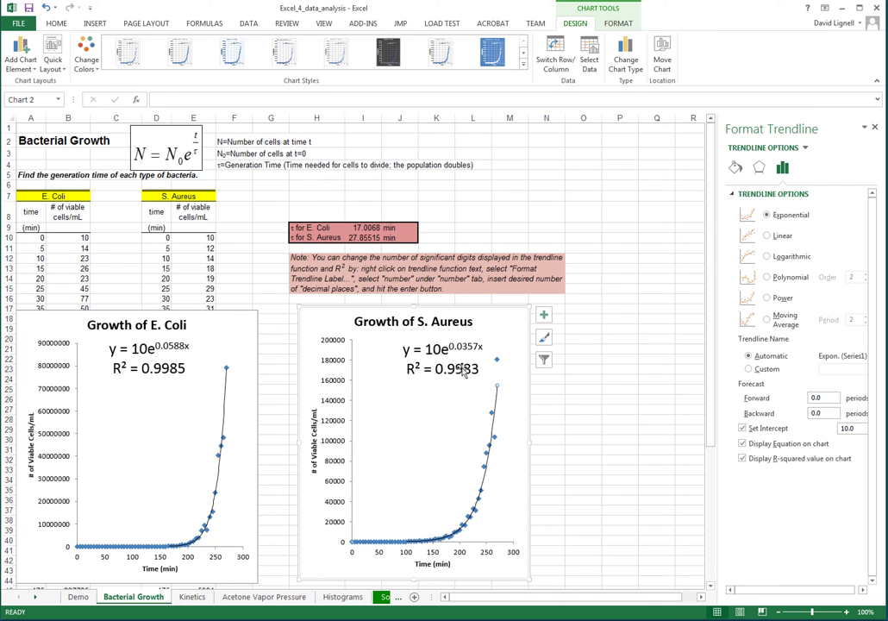
Step: Display the R-squared value for the linear trendline of the 1/C versus t chart on the Kinetics sheet
key(ctrl+Page_Down)
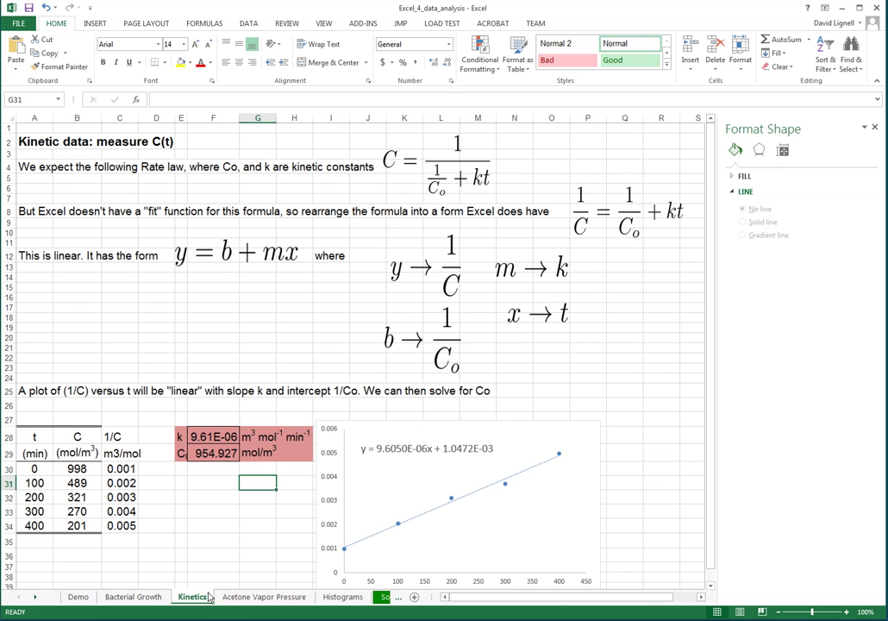
click(424, 518)
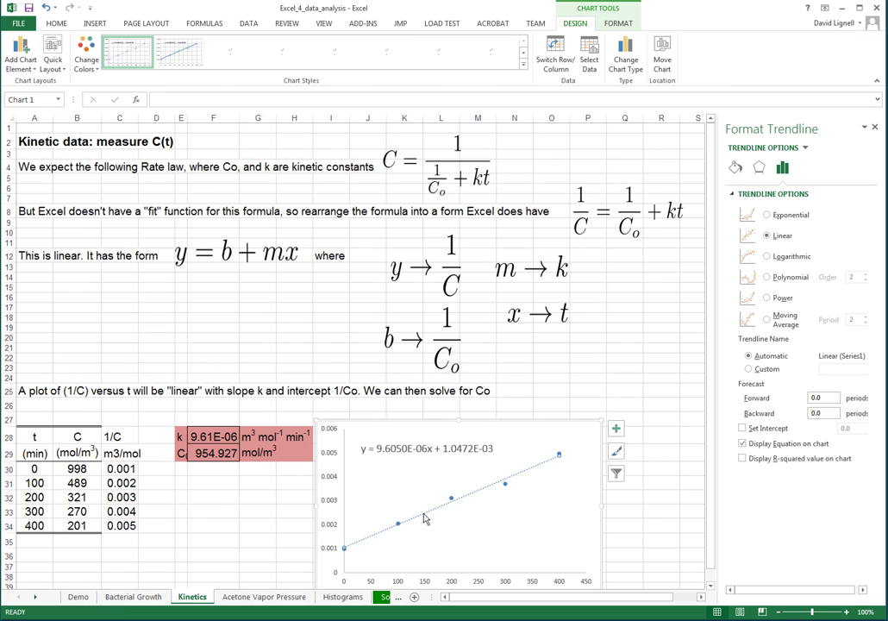
click(742, 459)
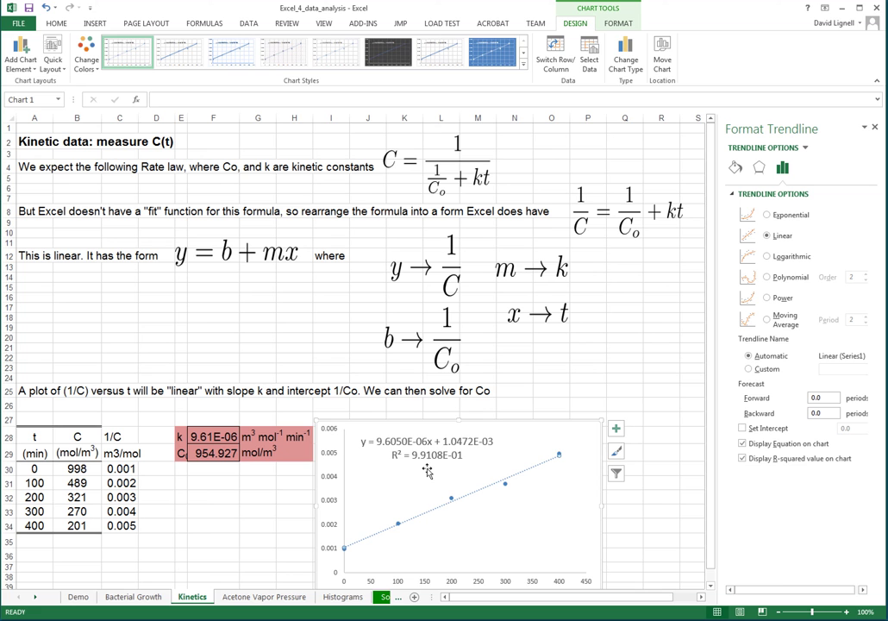
Step: On the Acetone Vapor Pressure sheet, move the chart slightly down and to the right, away from the SE column
click(287, 596)
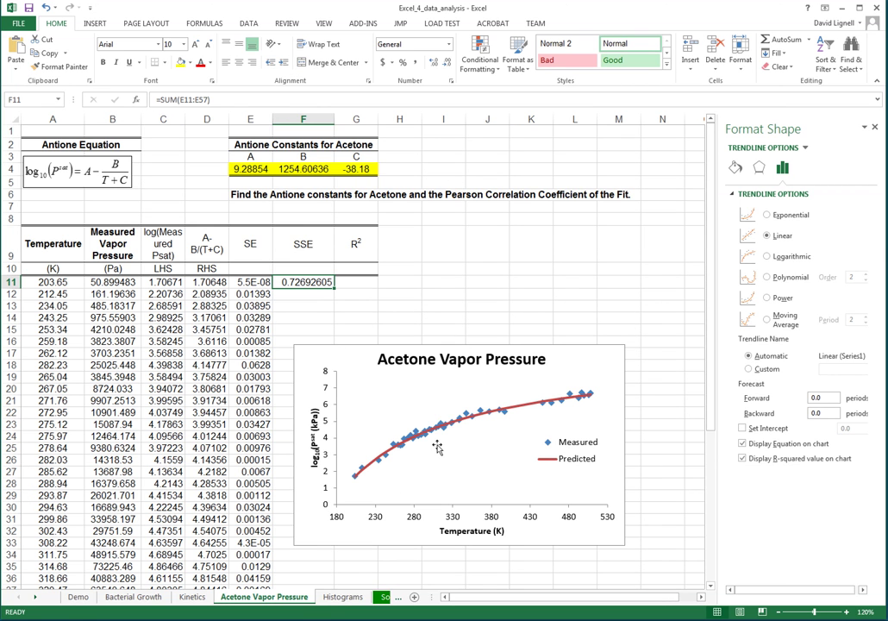
click(521, 413)
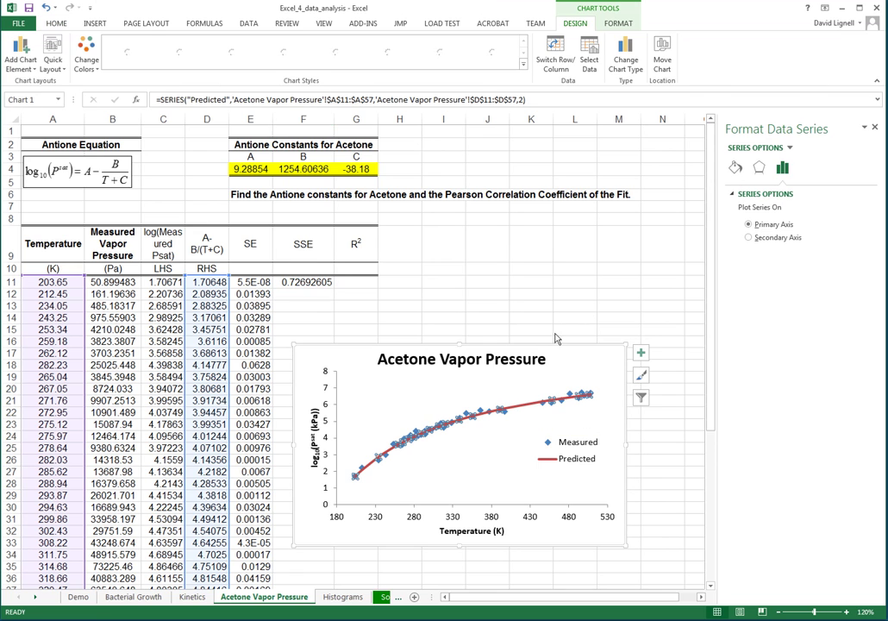
drag(586, 346, 619, 358)
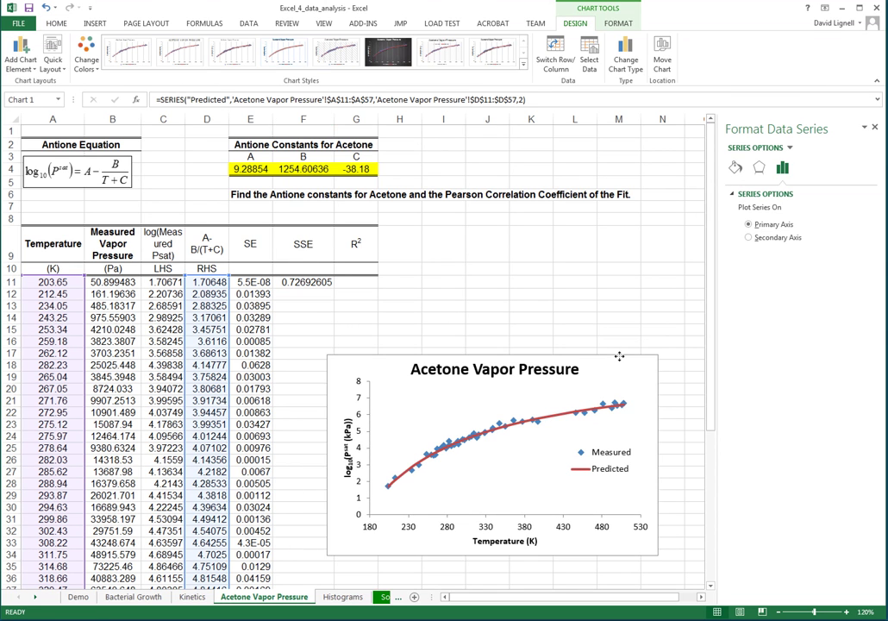
click(619, 358)
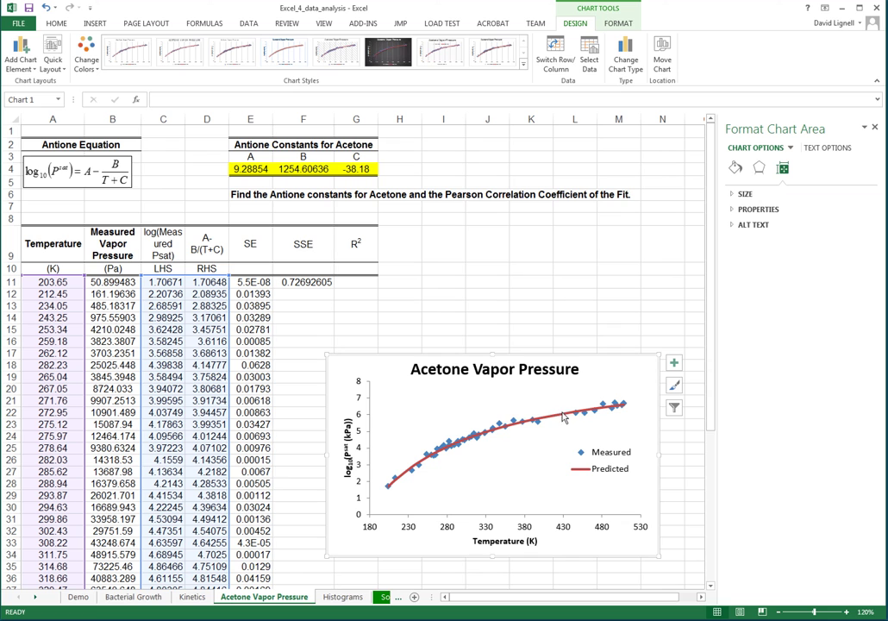
Step: Calculate R² of the measured versus predicted values by entering =RSQ(C11:C57,D11:D57) in G11
click(369, 283)
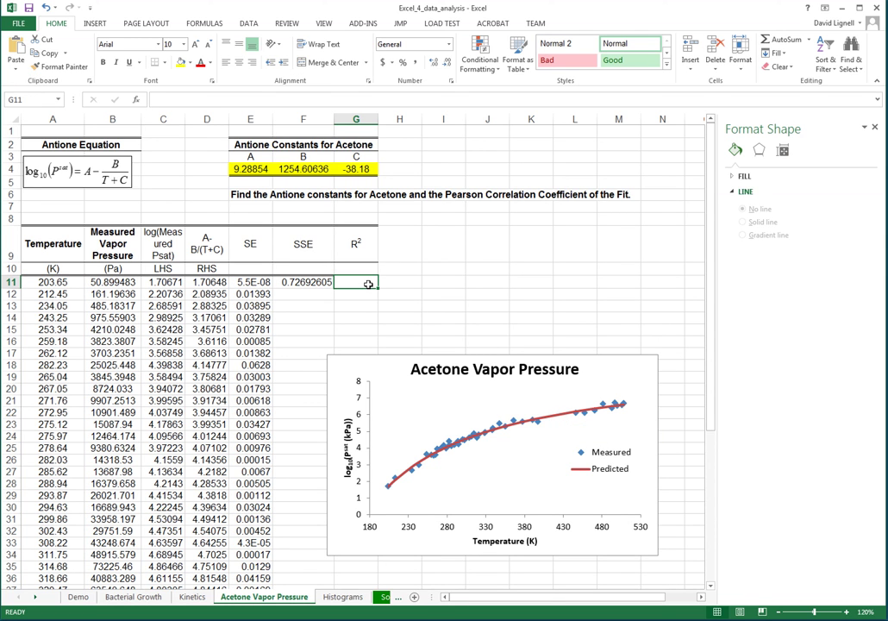
text(=)
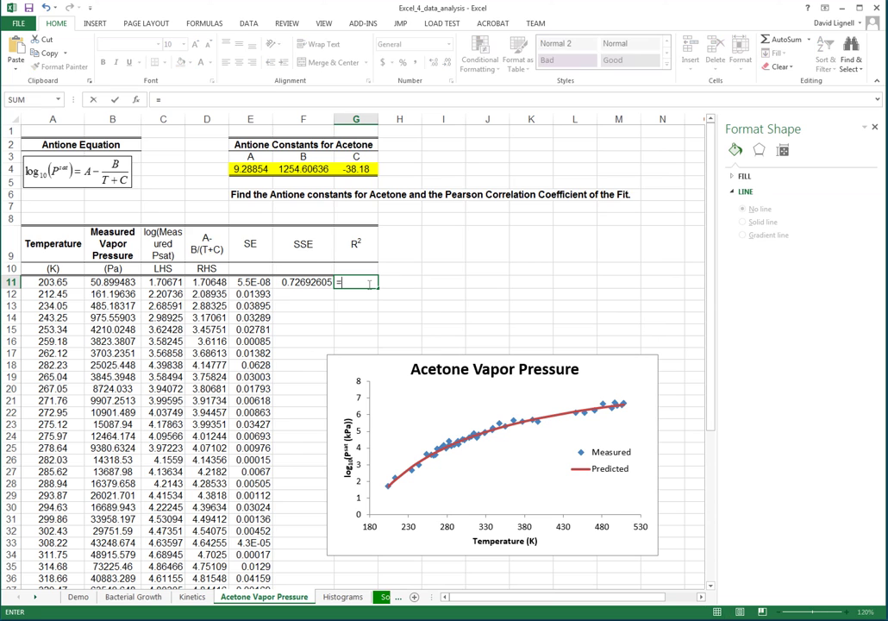
text(RSQ)
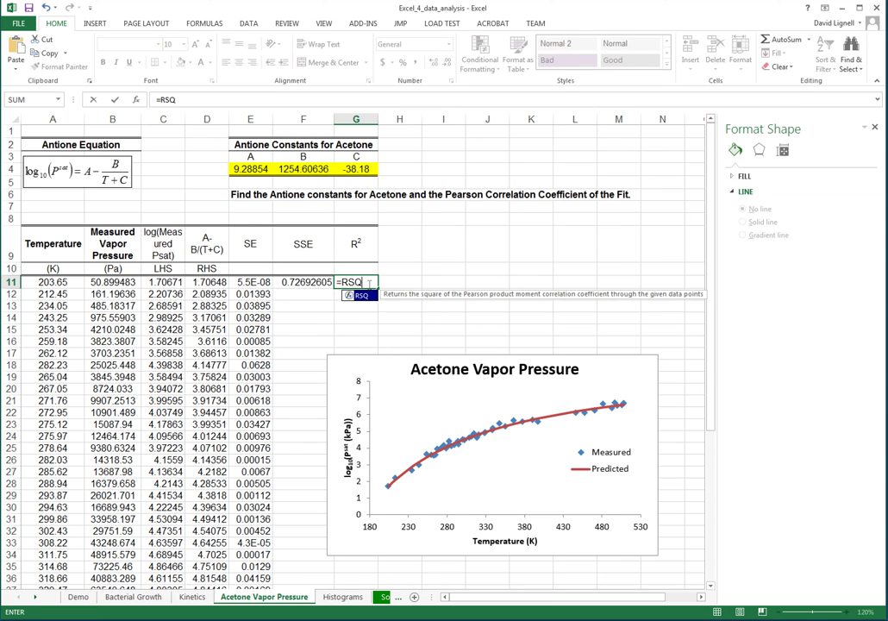
text(()
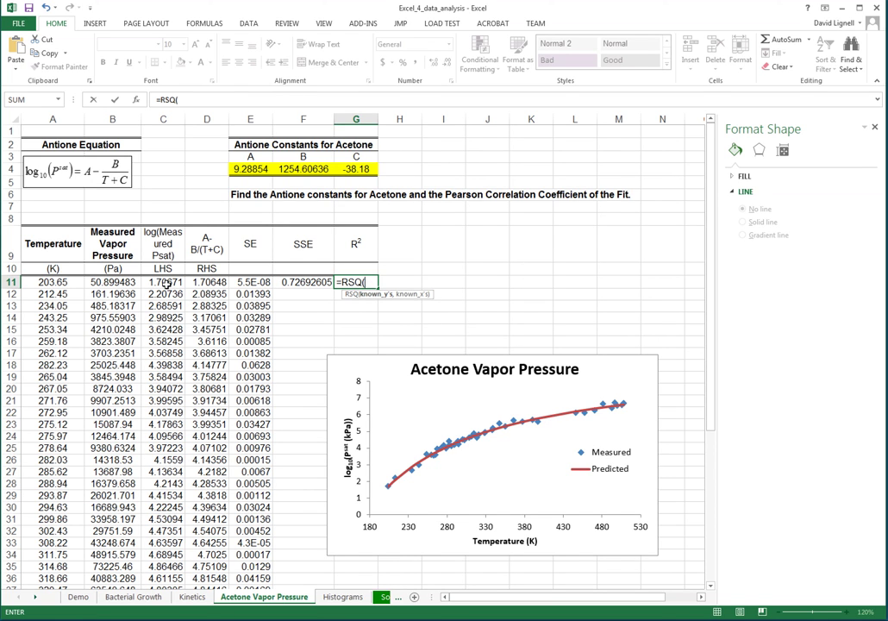
drag(166, 284, 163, 561)
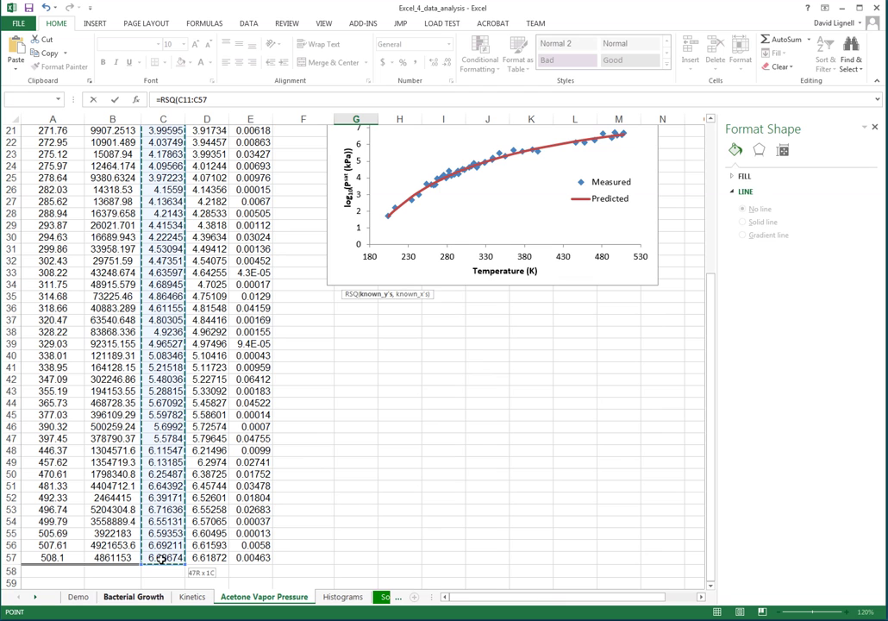
scroll(257, 445, up, 7)
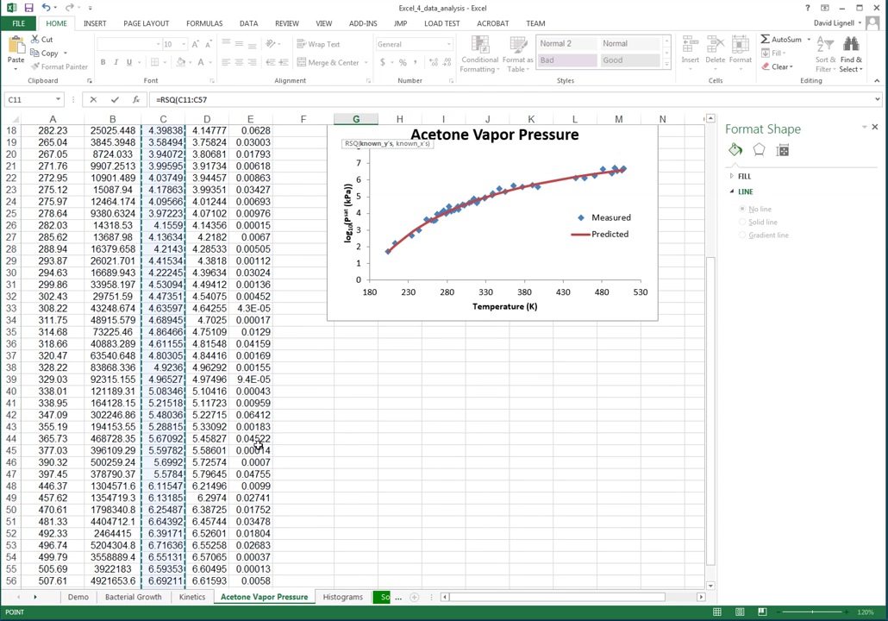
text(,)
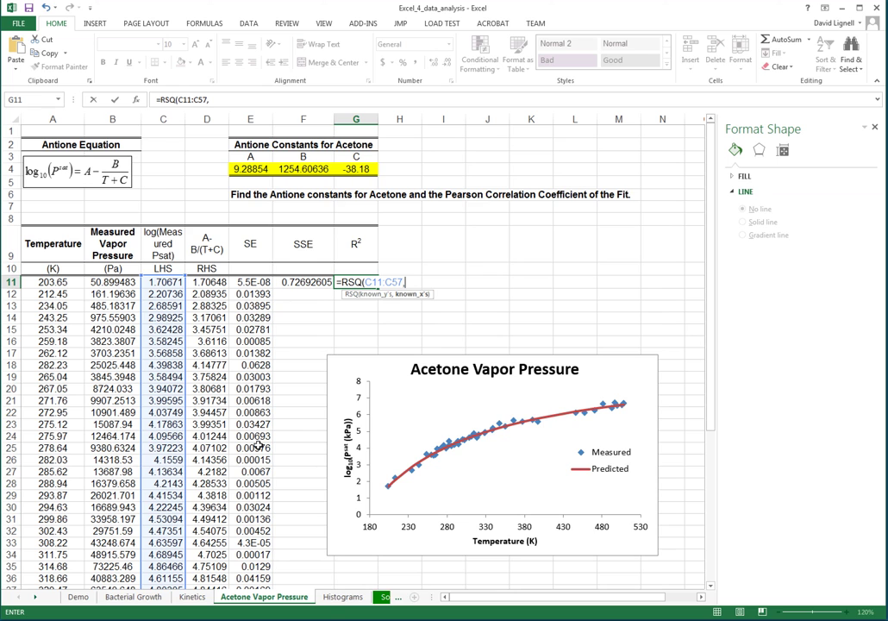
text(D11)
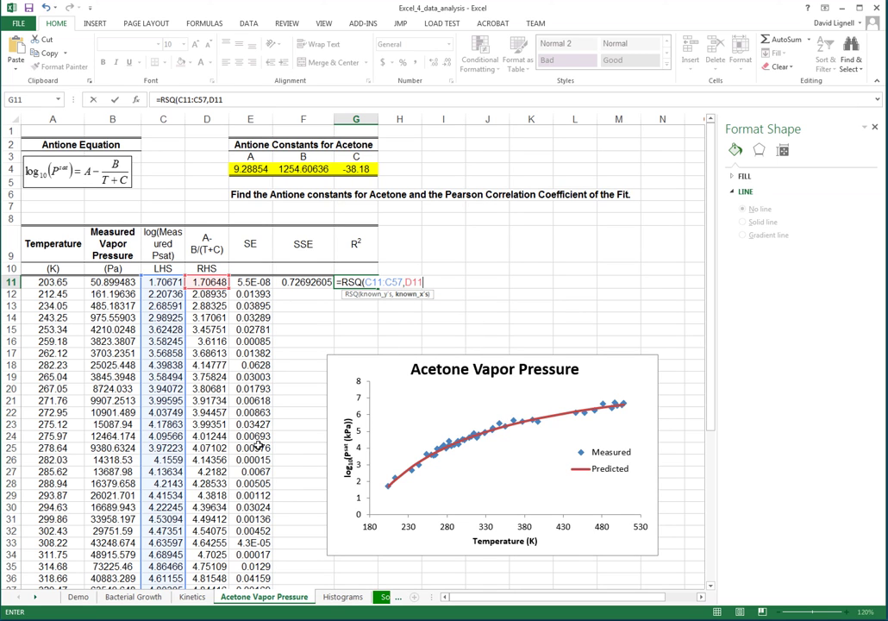
text(:D57)
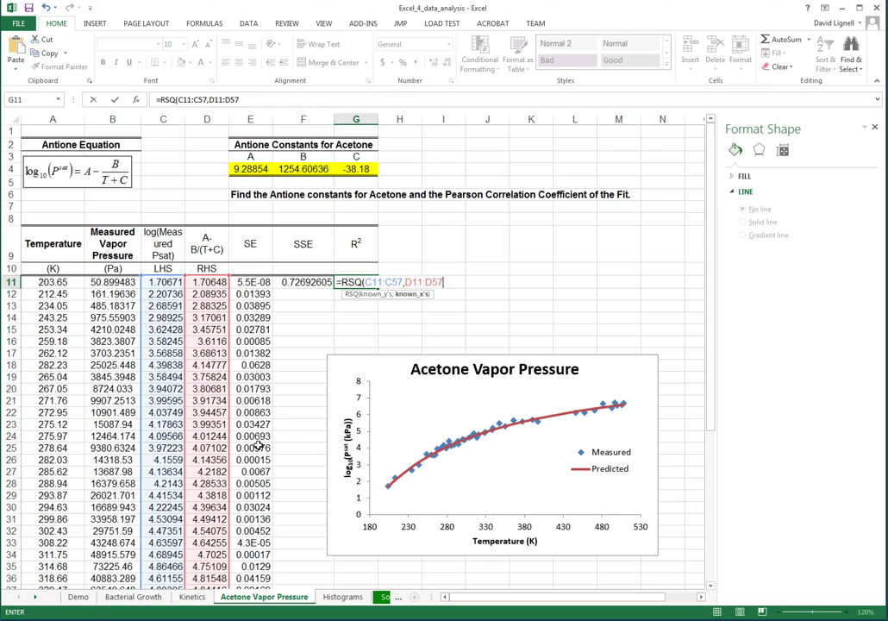
text())
key(Return)
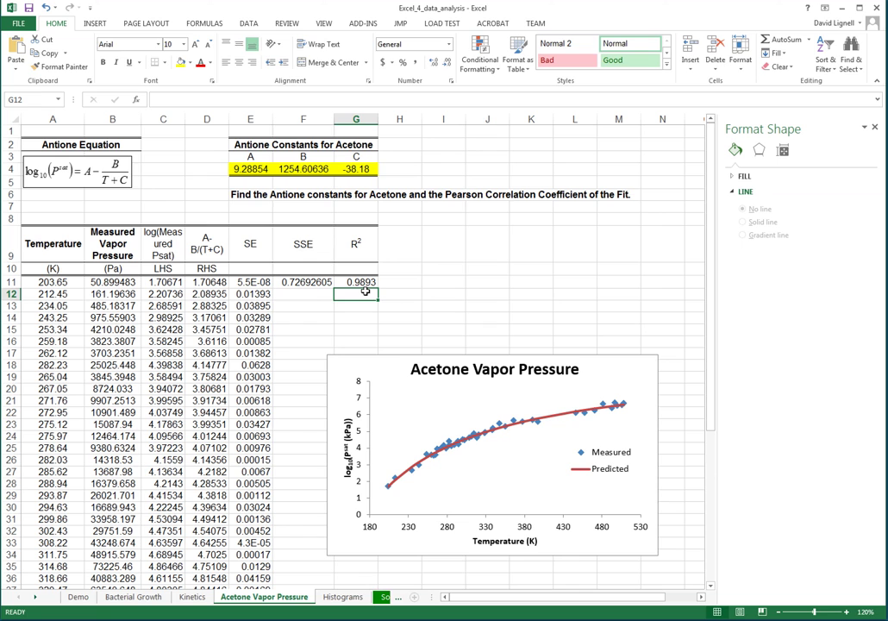
Step: Calculate the correlation coefficient with =CORREL(C11:C57,D11:D57) in G12, and return to the R² result in G11
text(=co)
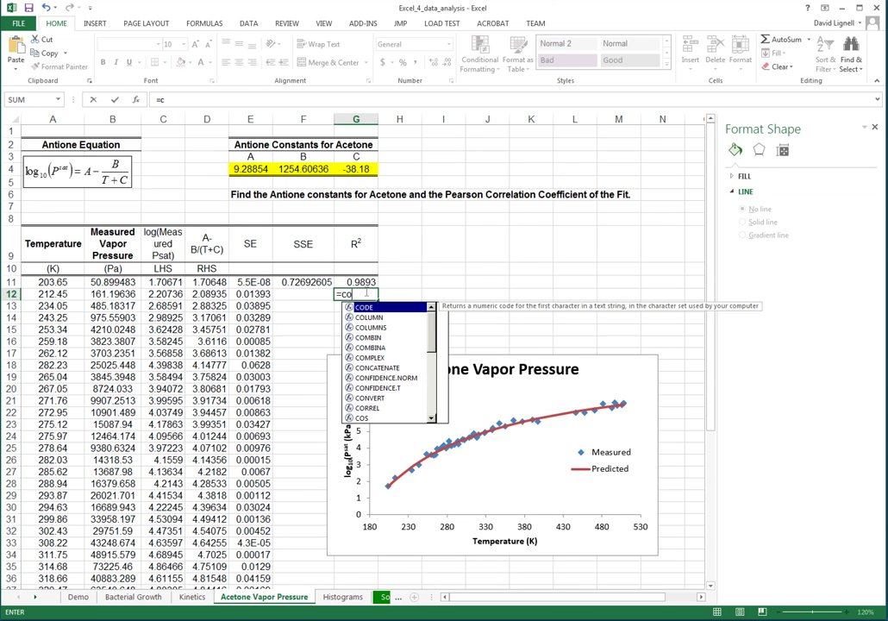
text(rrel()
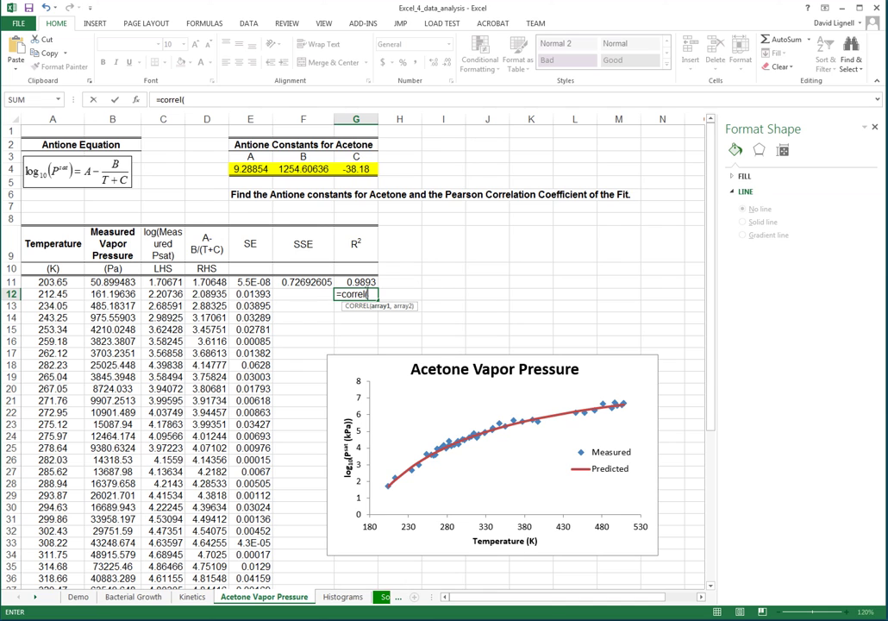
text(C)
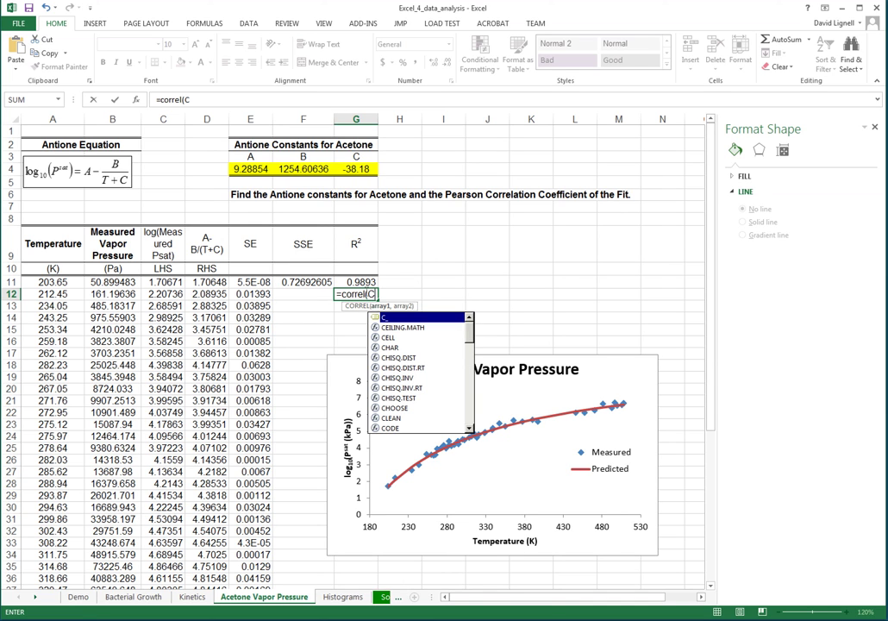
text(11:C57)
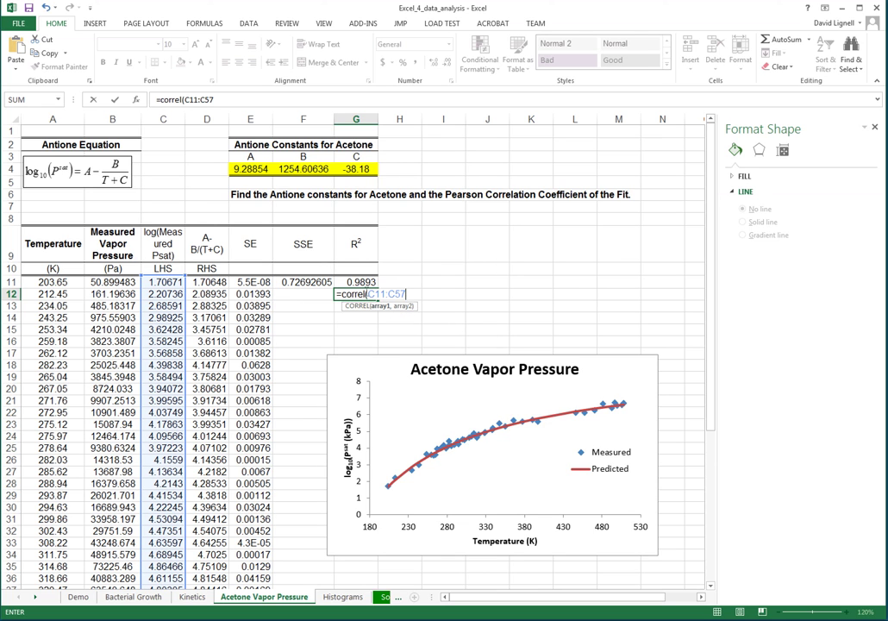
text(,D11:D57)
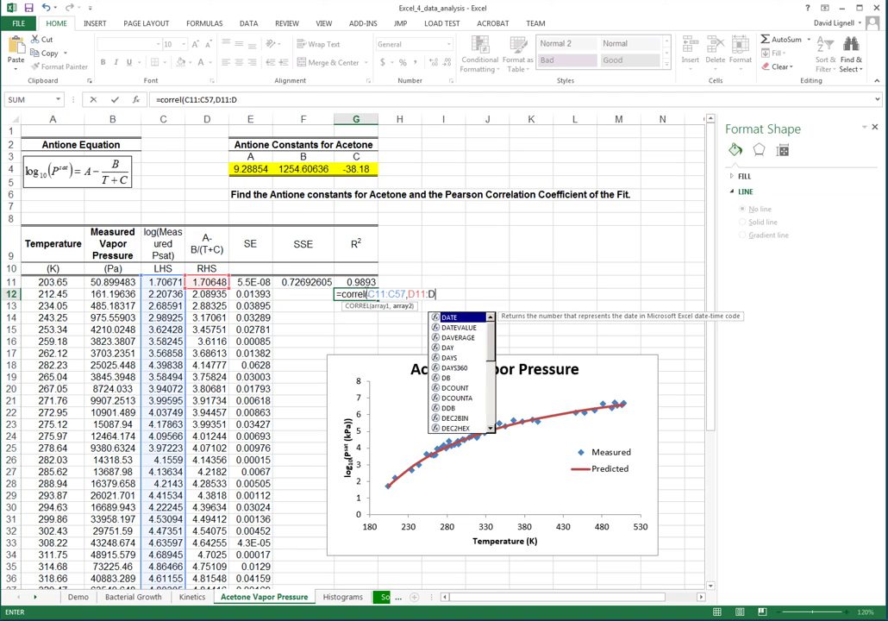
key(Return)
key(Up)
key(Up)
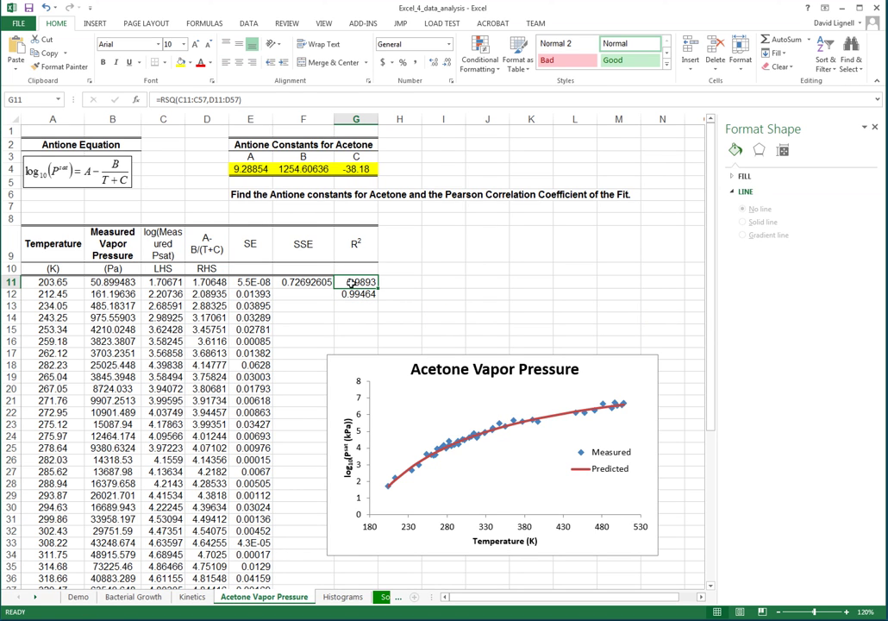
Step: Square the correlation coefficient in G12 by changing its formula to =CORREL(C11:C57,D11:D57)^2
click(363, 293)
click(265, 99)
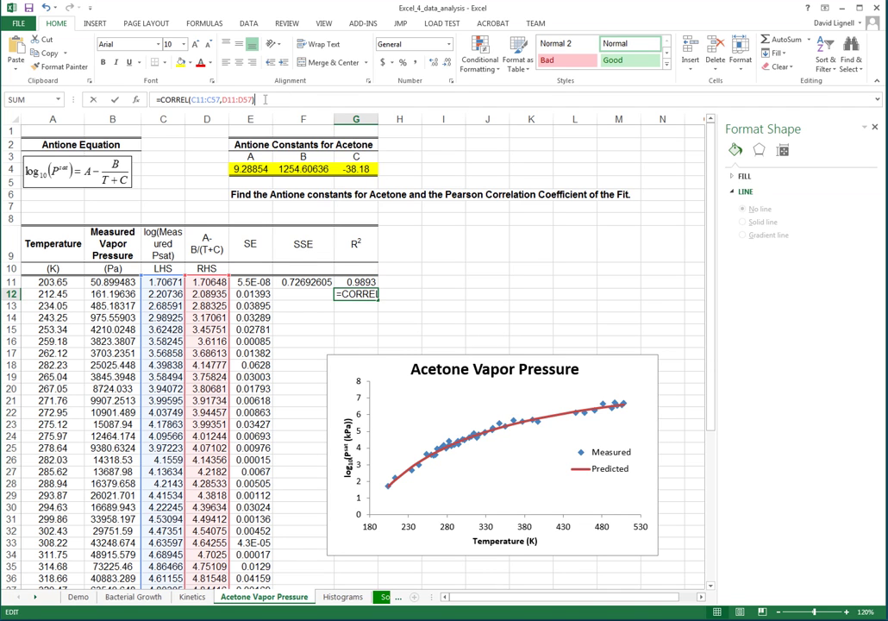
text(^2)
key(Return)
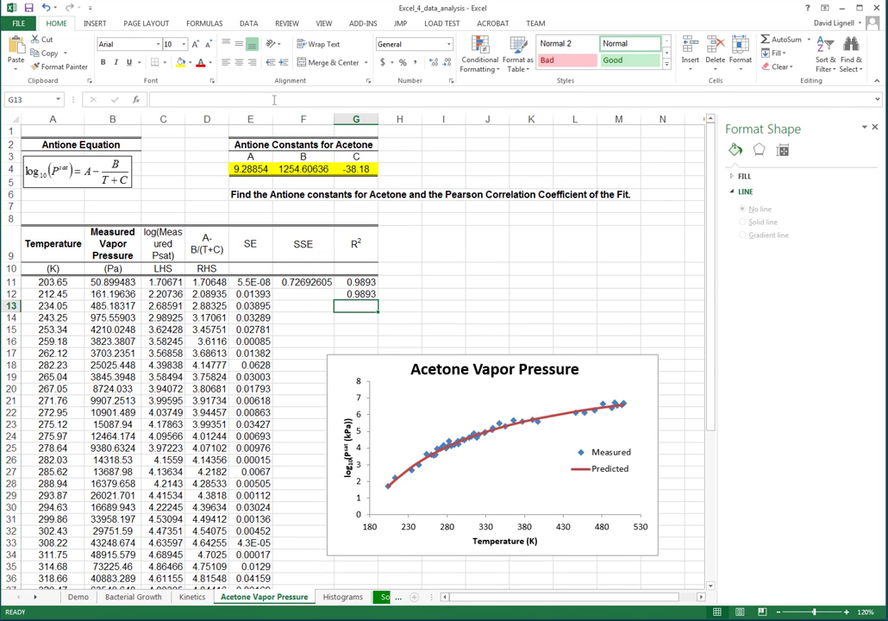
Step: Remove the exponent from the formula in G12, restoring =CORREL(C11:C57,D11:D57)
click(362, 293)
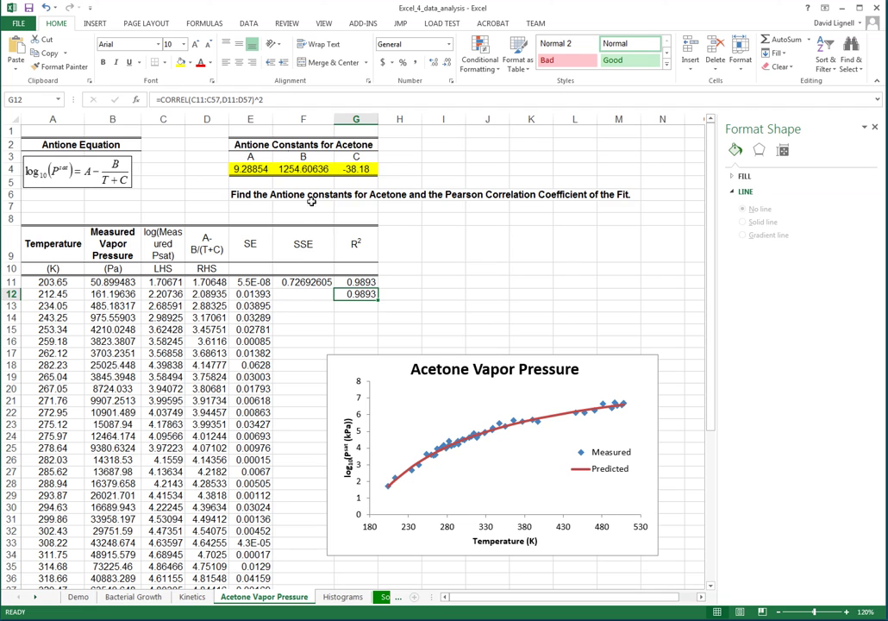
click(283, 99)
key(BackSpace)
key(BackSpace)
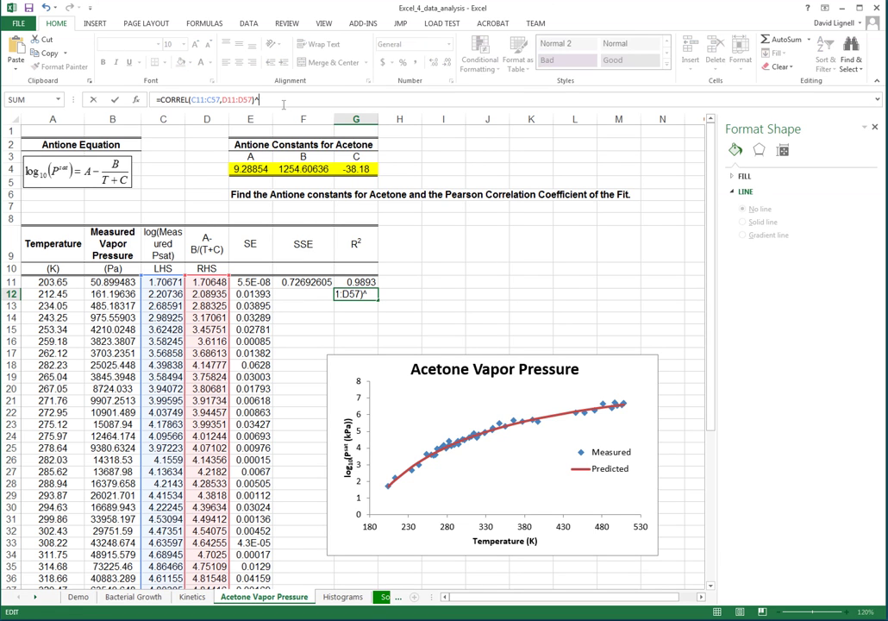
key(Return)
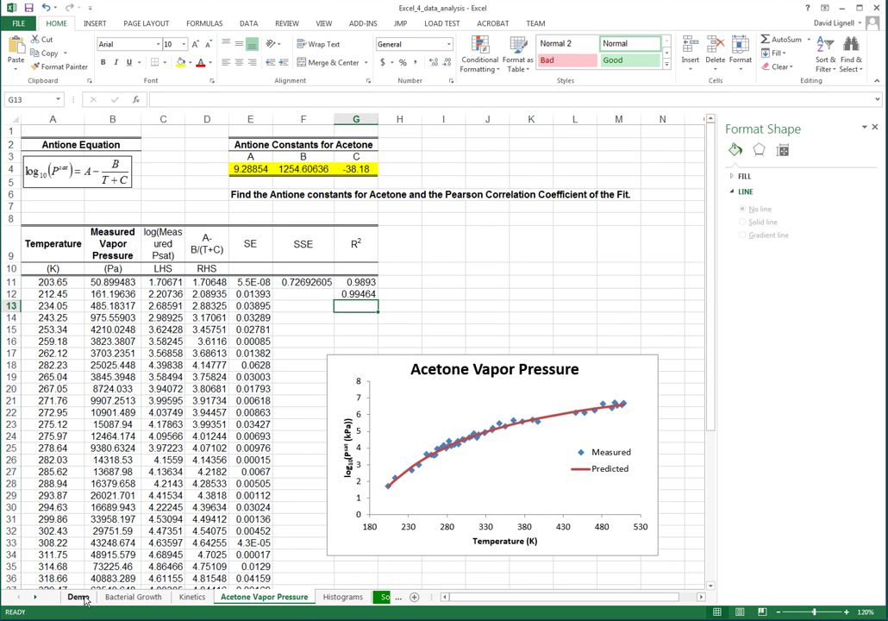
Step: Review the trendline fits on the Demo, Bacterial Growth and Kinetics sheets, and return to the Acetone Vapor Pressure sheet
click(83, 598)
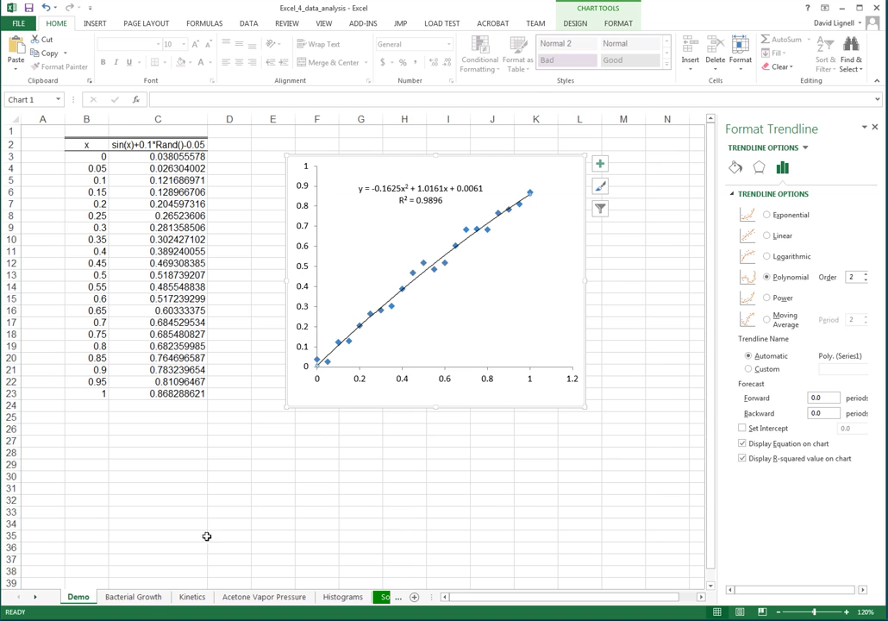
click(138, 597)
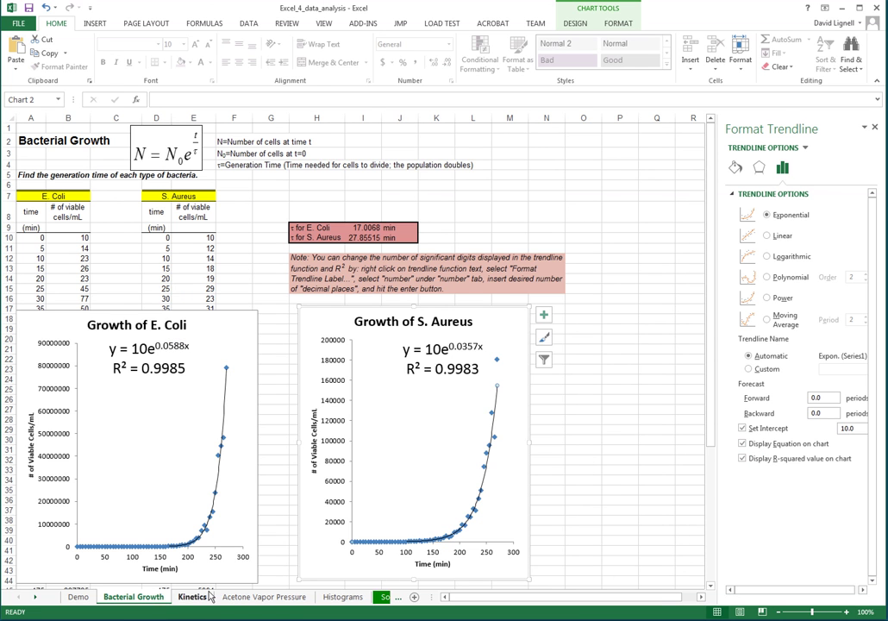
click(206, 597)
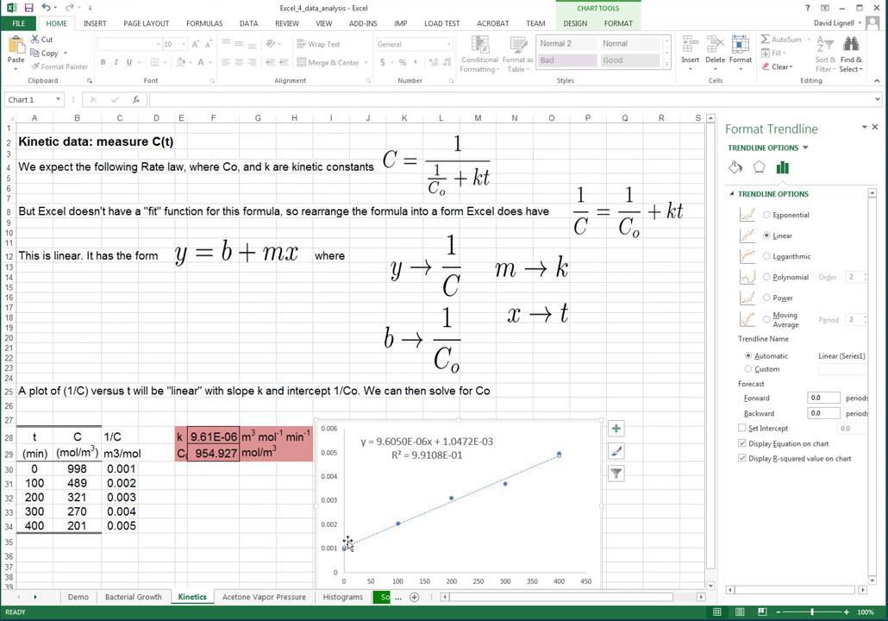
click(268, 597)
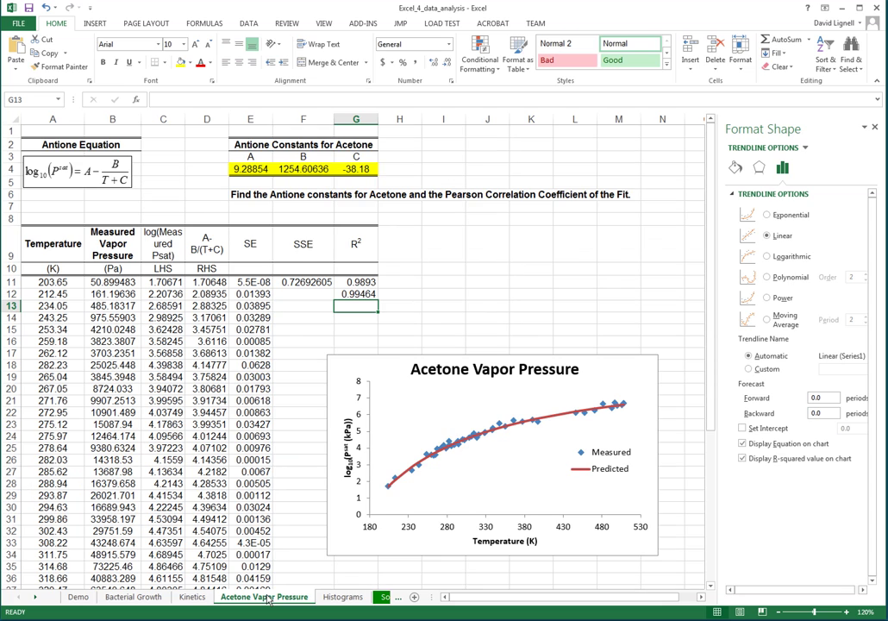